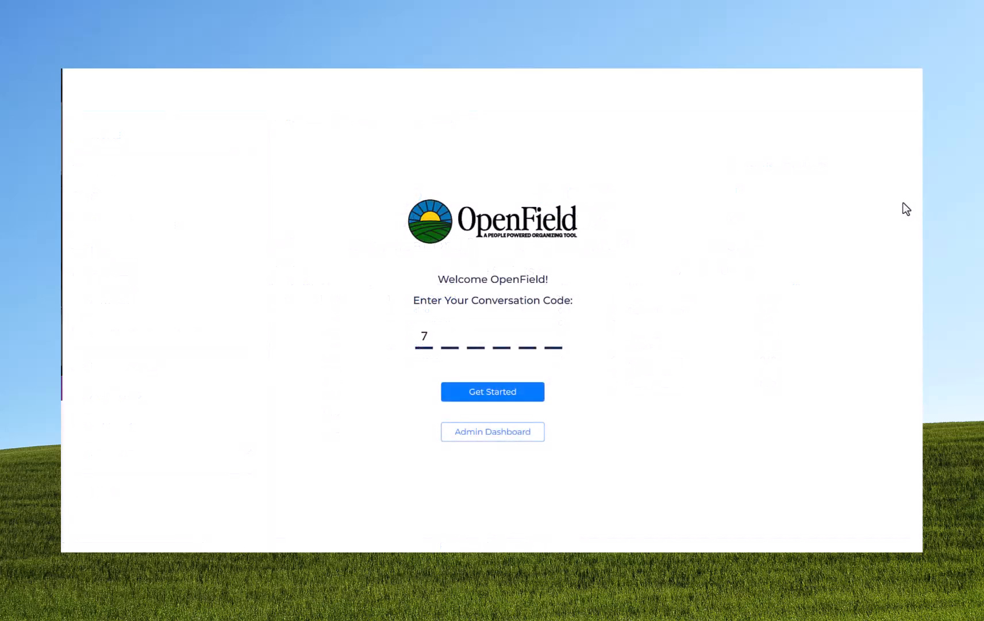
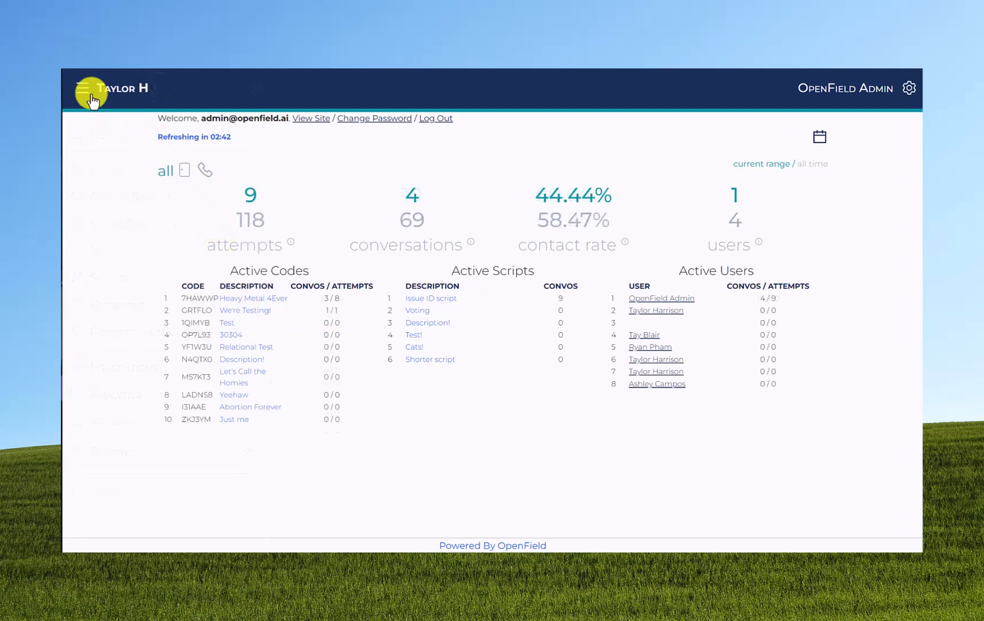
- Start adding a new conversation code in the admin dashboard and set its conversation type to Knock Canvass
left_click(83, 89)
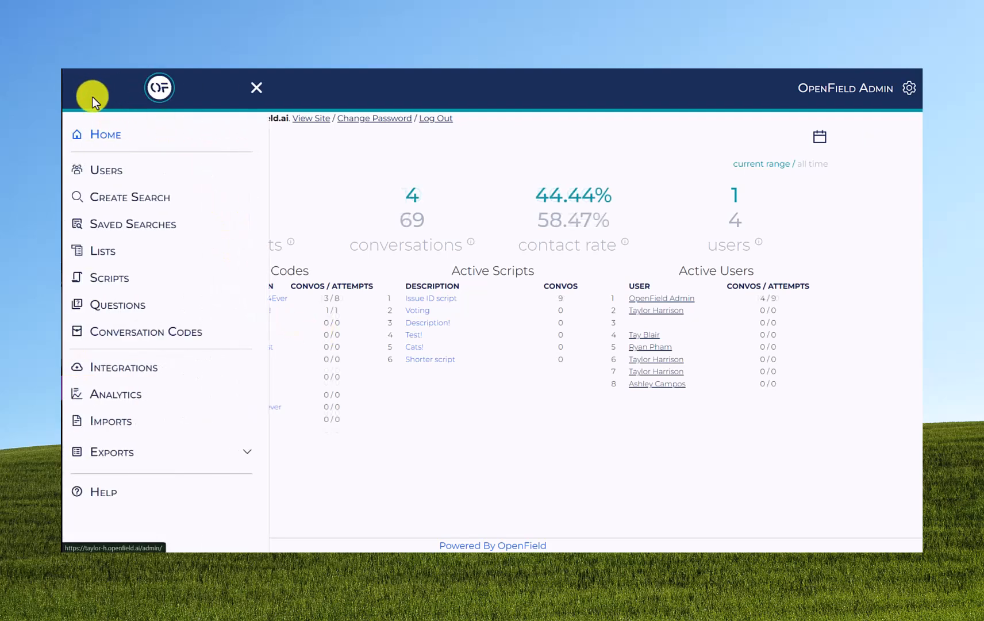
left_click(120, 333)
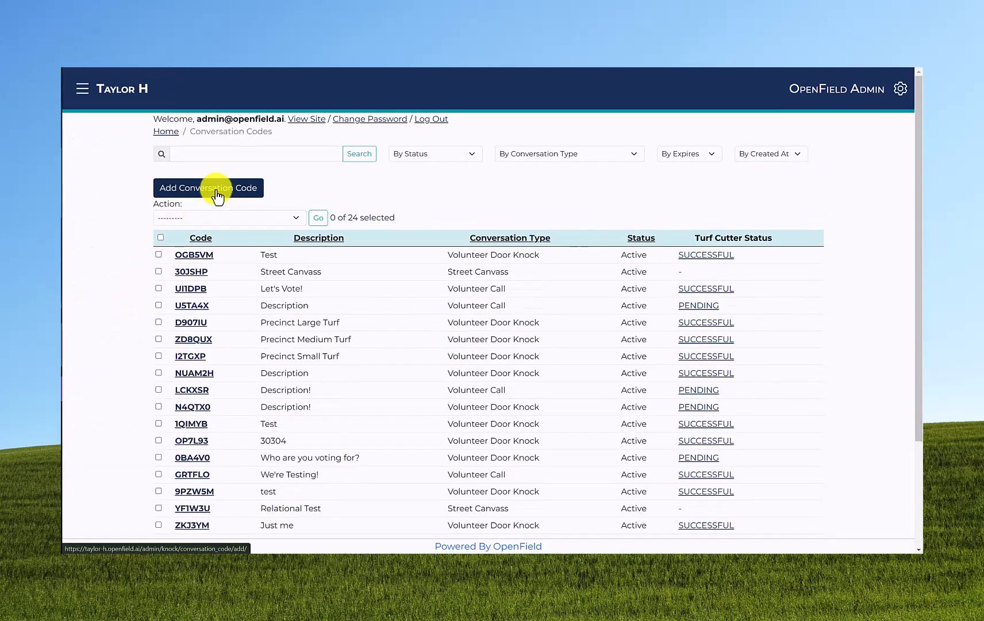
left_click(218, 195)
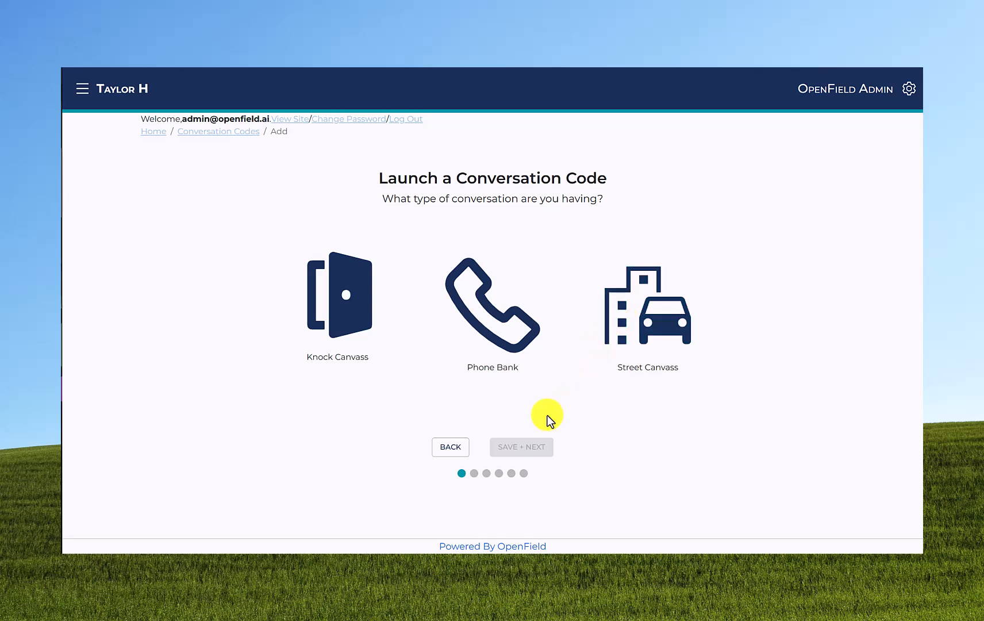
left_click(353, 323)
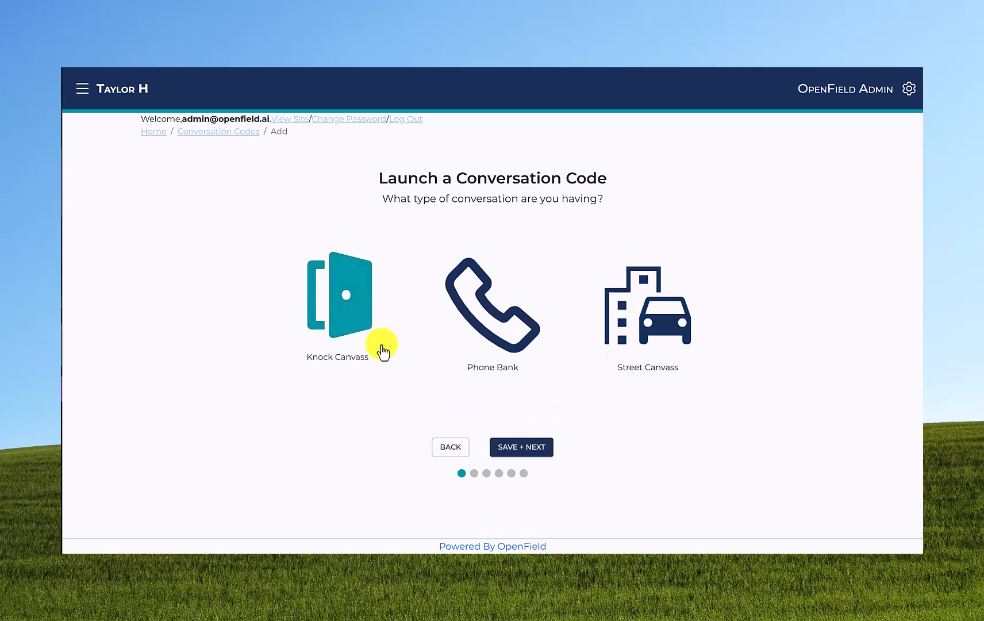
left_click(514, 449)
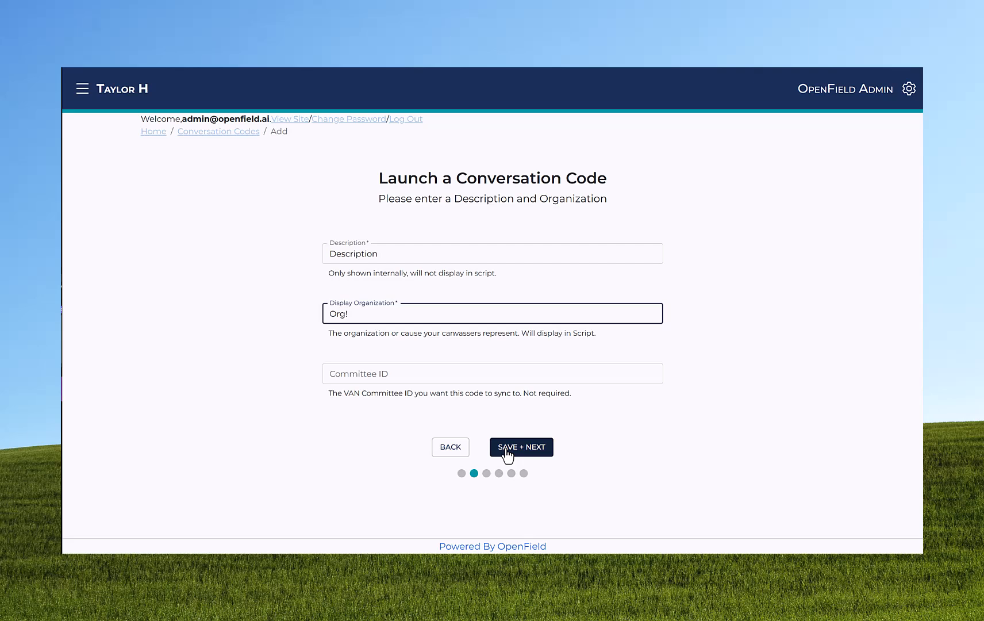
- Enter "Description" as the code's description and "Org!" as its display organization, and save the page
left_click(507, 448)
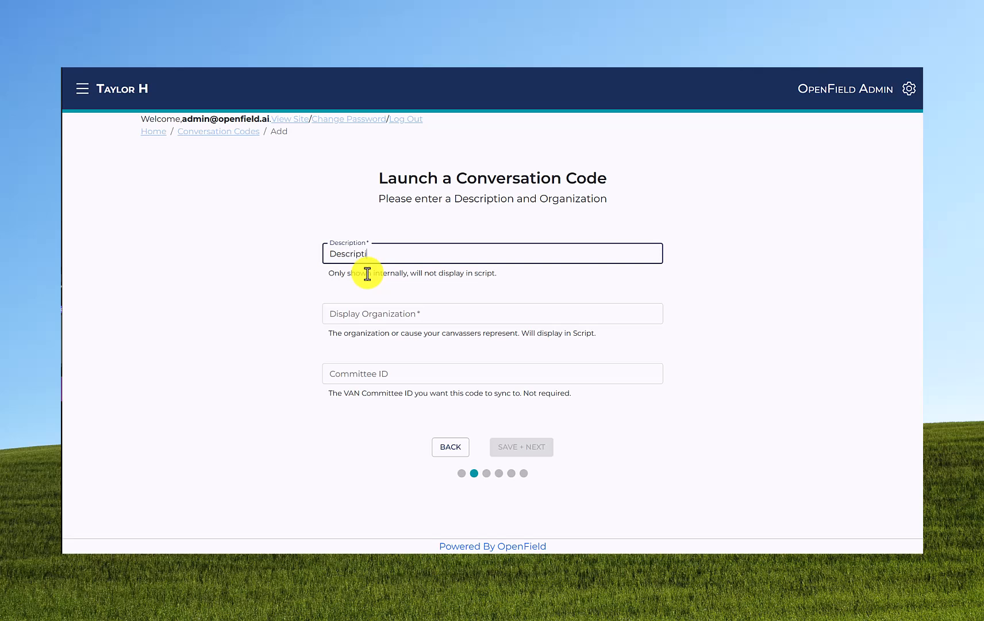
key("Tab")
type("Org")
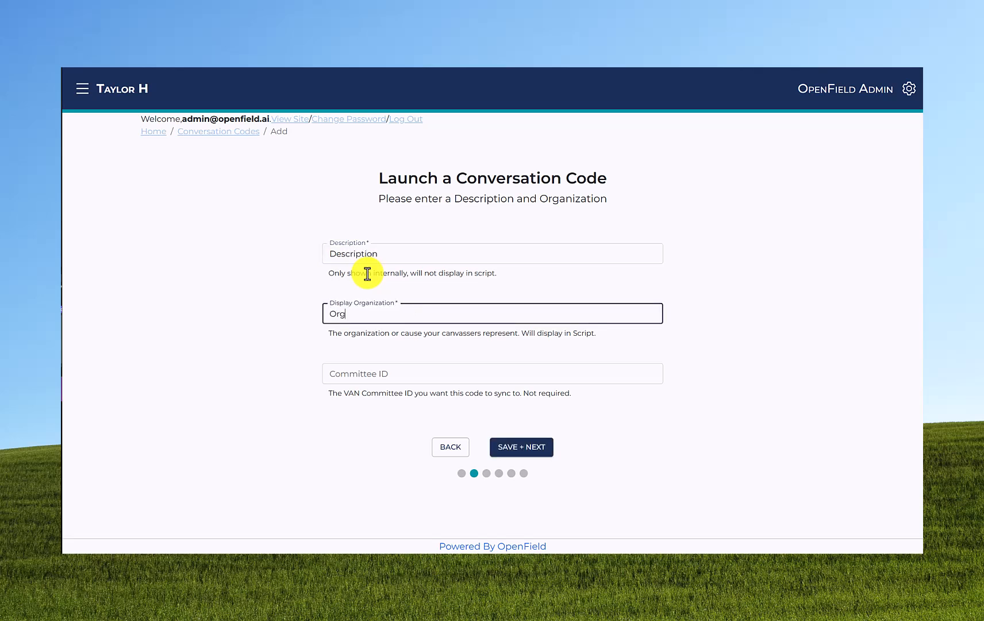
left_click(508, 453)
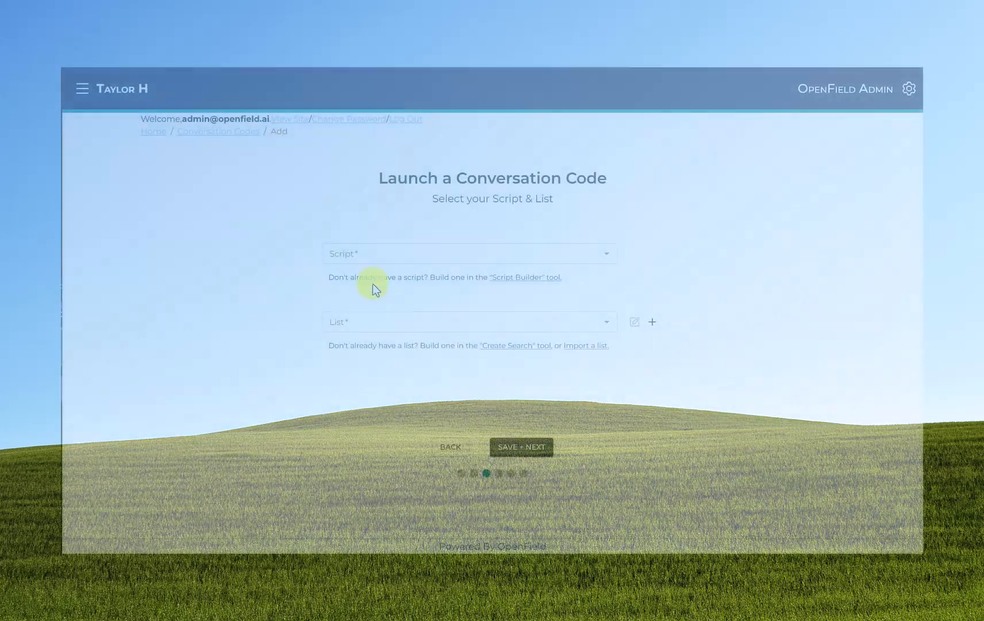
- Assign the script "5: The Script!" and the list "Young Folks in ATL - ATL age 17-25" to the conversation code
left_click(375, 251)
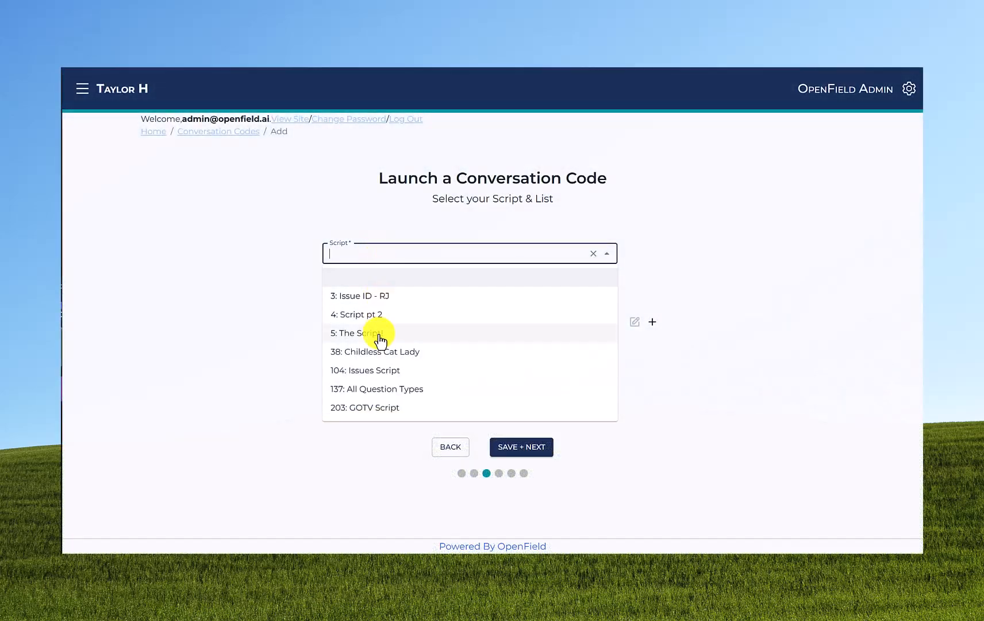
left_click(379, 334)
left_click(402, 323)
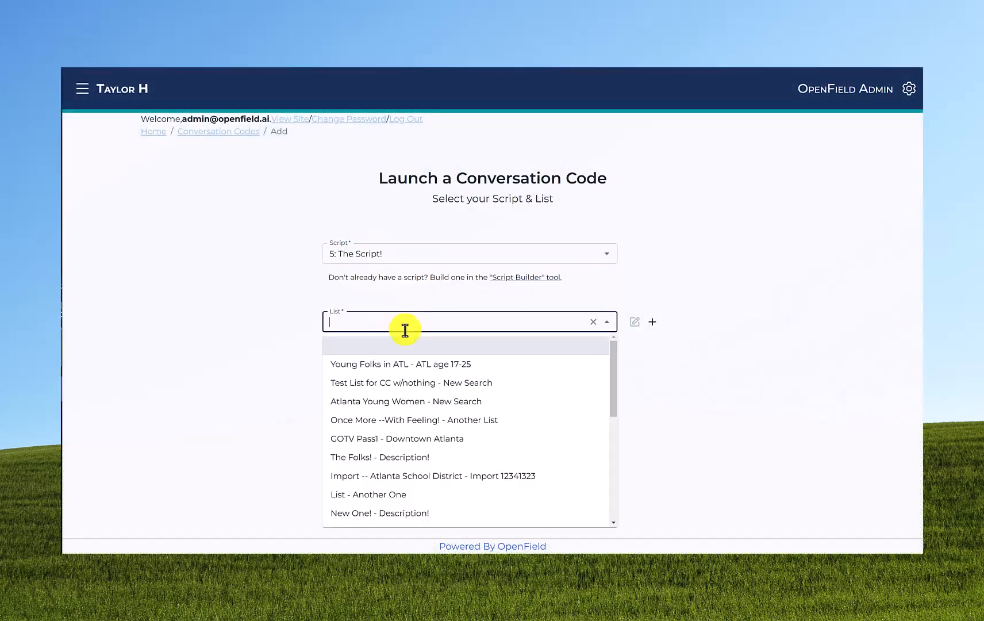
left_click(401, 367)
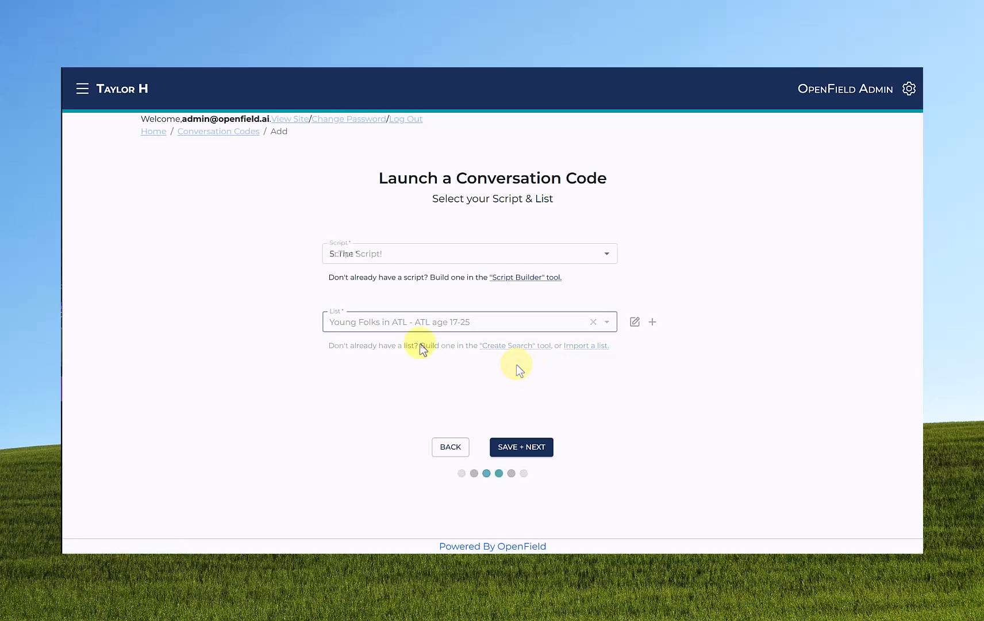
- Select "5: The Script!" on the page that asks only for a script, and enable follow-up for the conversation code
left_click(425, 255)
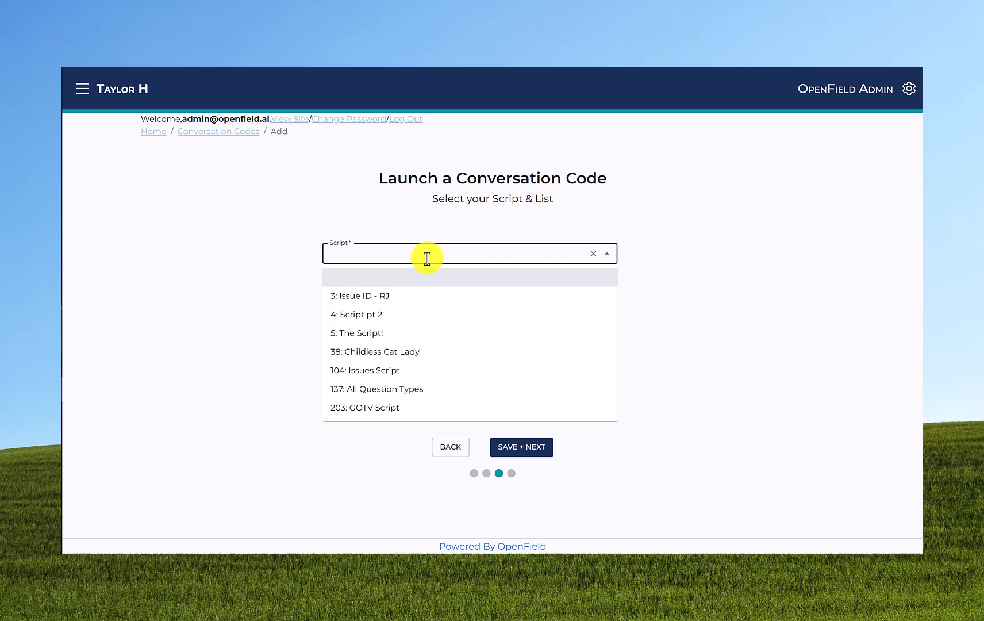
left_click(425, 334)
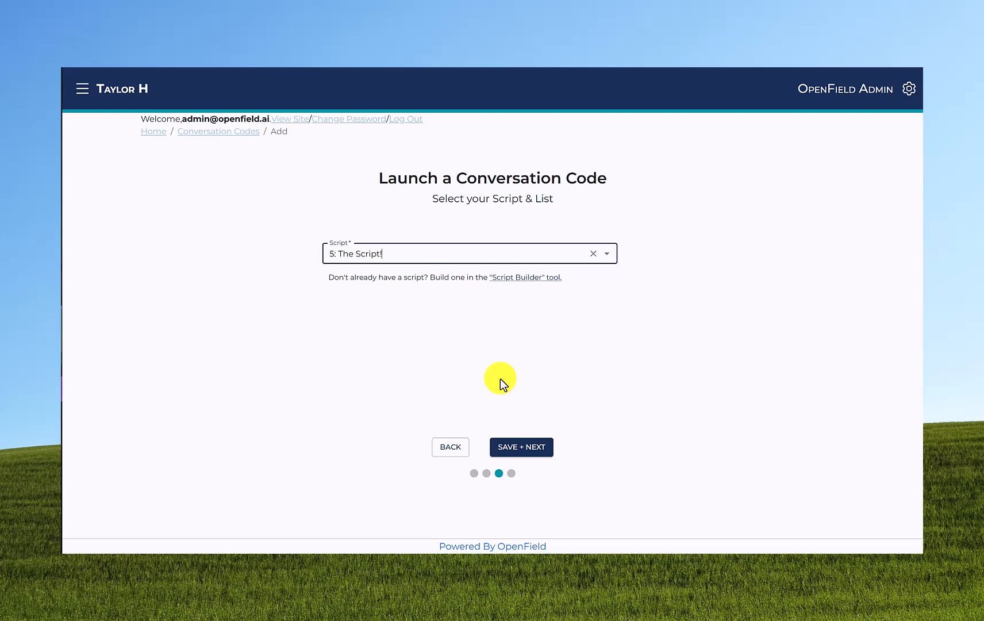
left_click(518, 448)
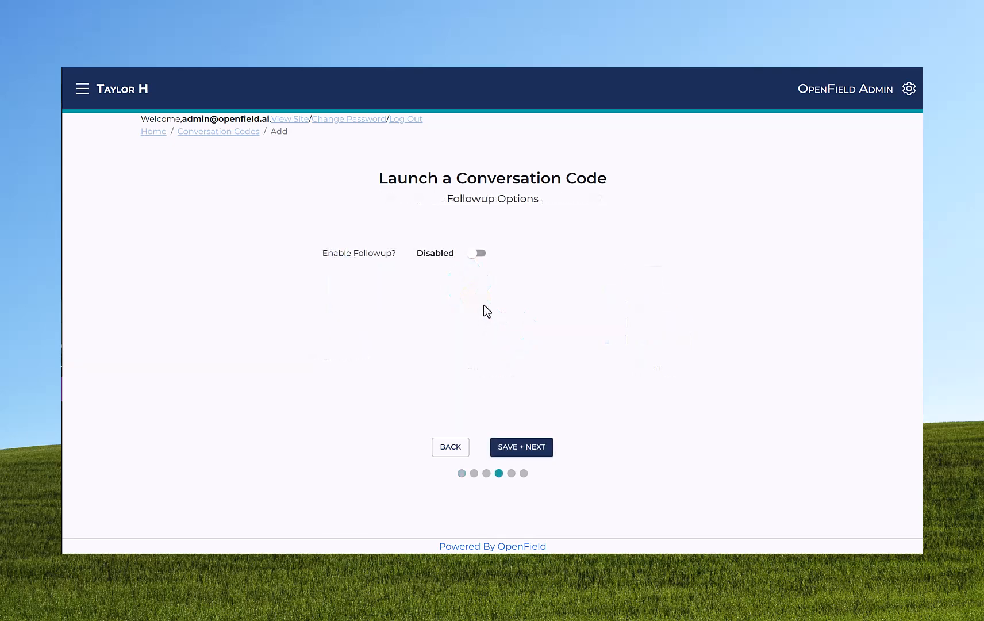
left_click(484, 255)
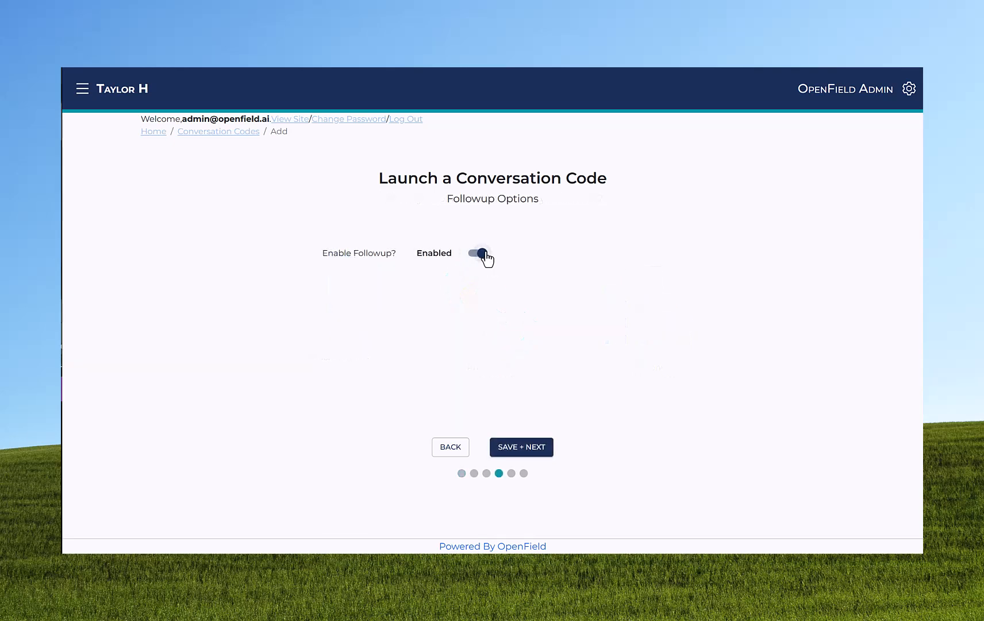
- Mark the resident for follow-up in the canvassing form and enter the note "Come back!"
left_click(477, 466)
scroll(469, 477, "down", 2)
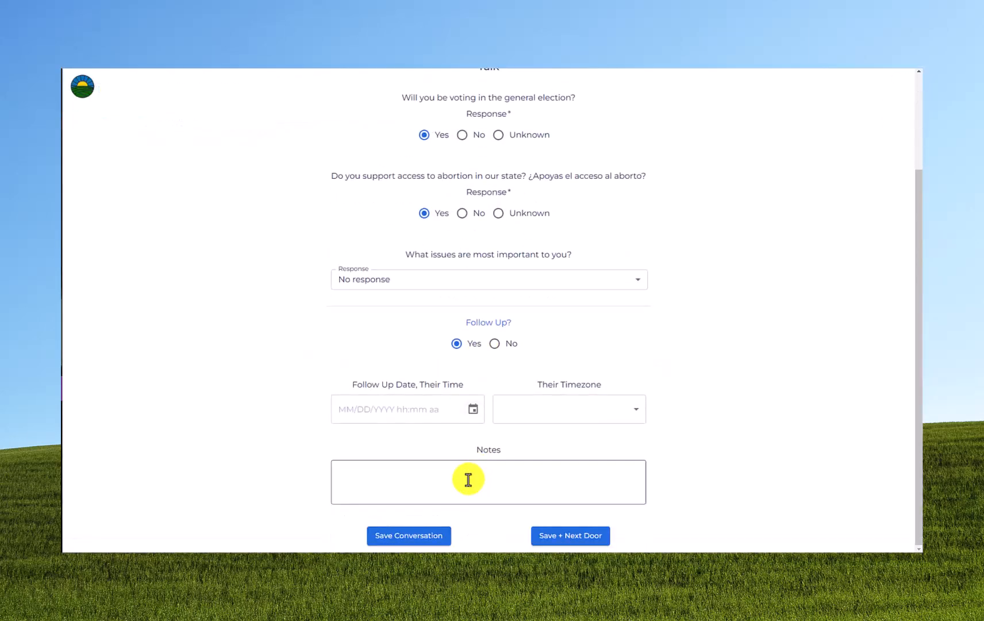
left_click(469, 479)
type("Come back")
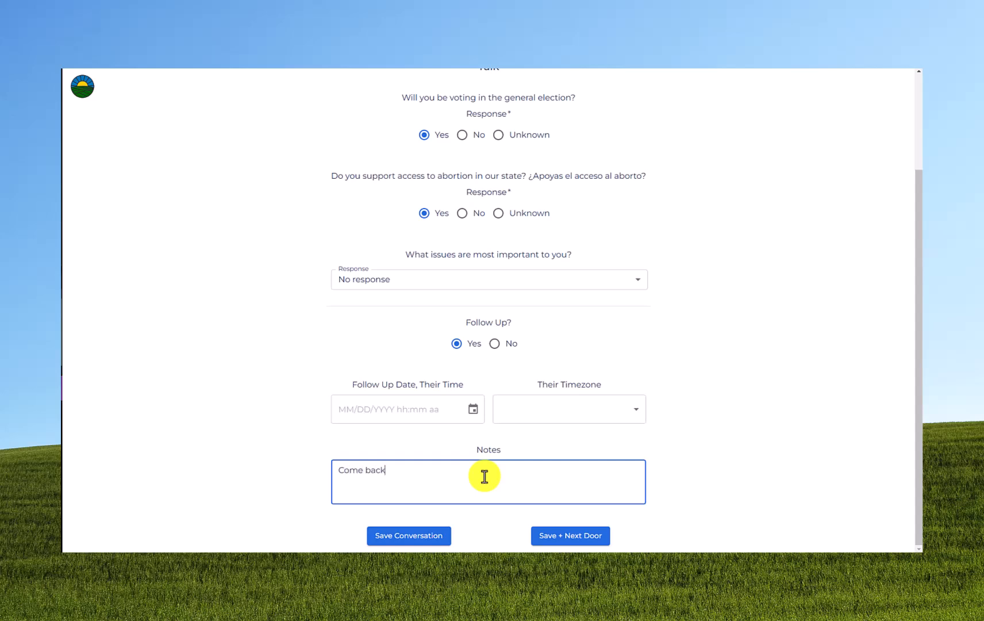
type("!")
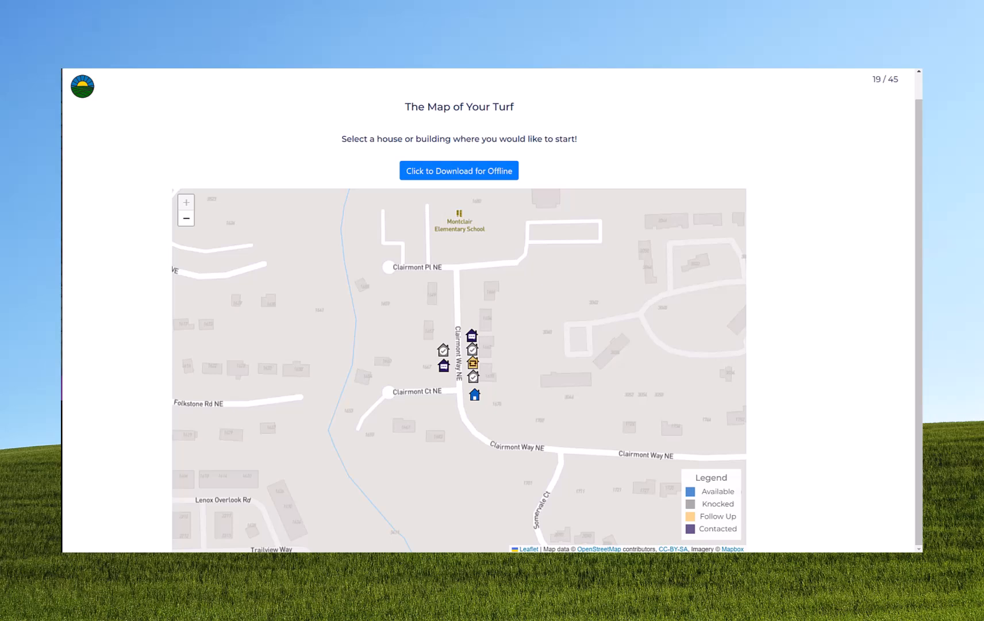
- Open the resident due for follow-up from the turf map and review the note in their oldest listed response
left_click(473, 363)
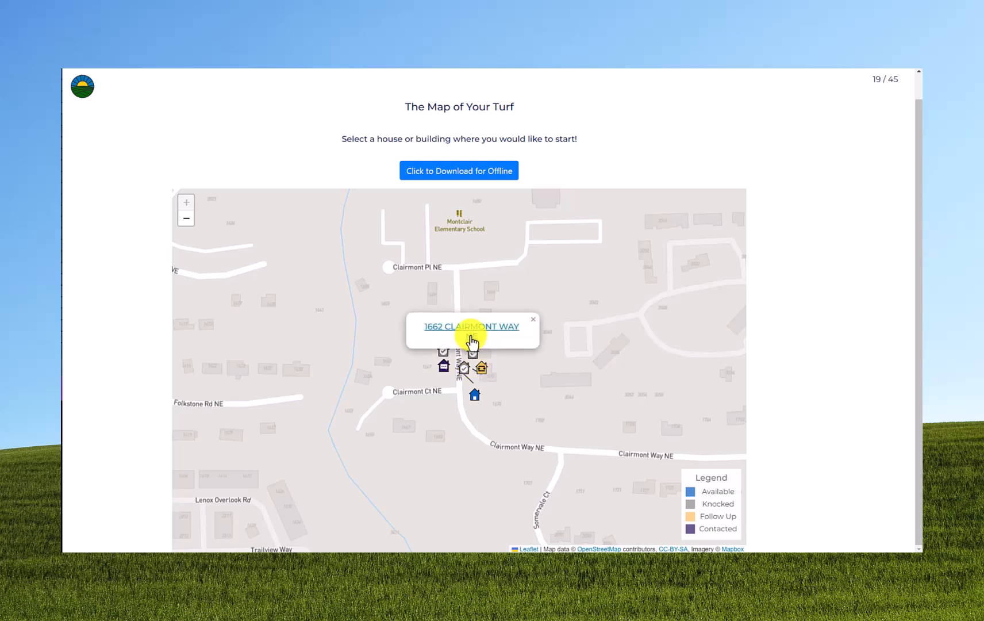
left_click(470, 336)
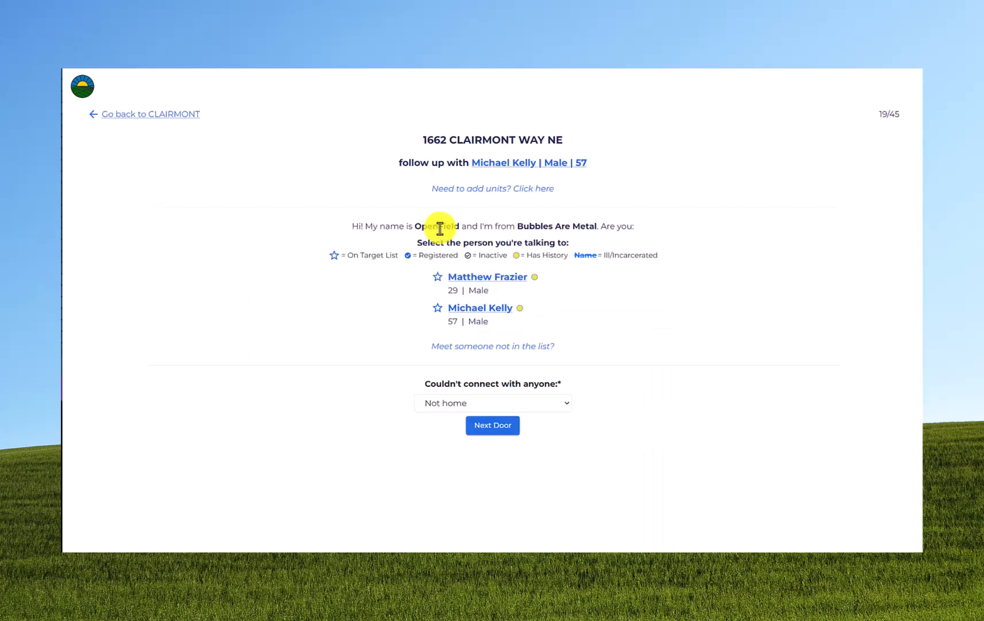
left_click(497, 163)
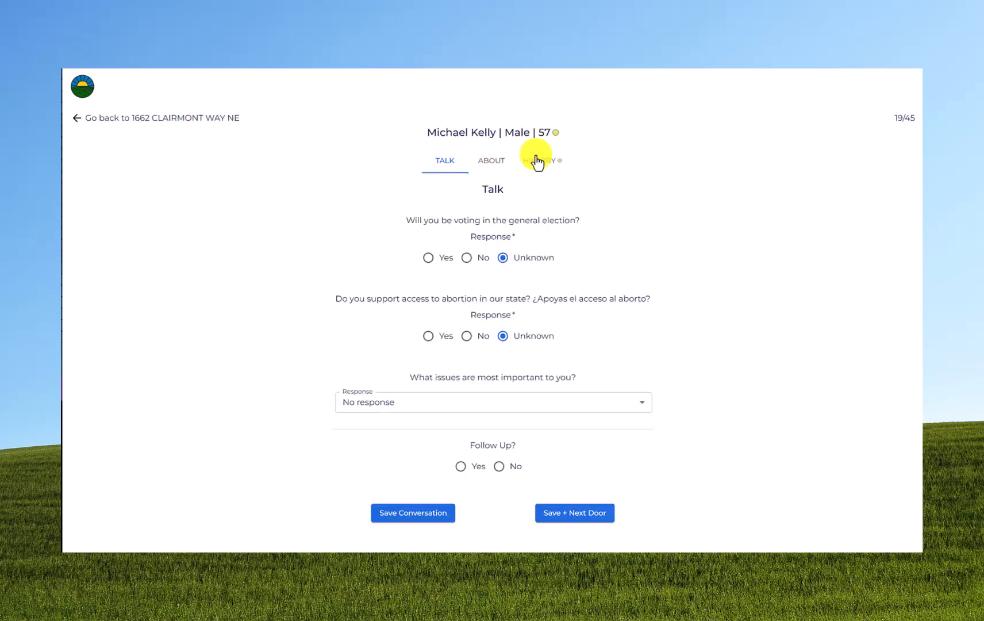
left_click(536, 162)
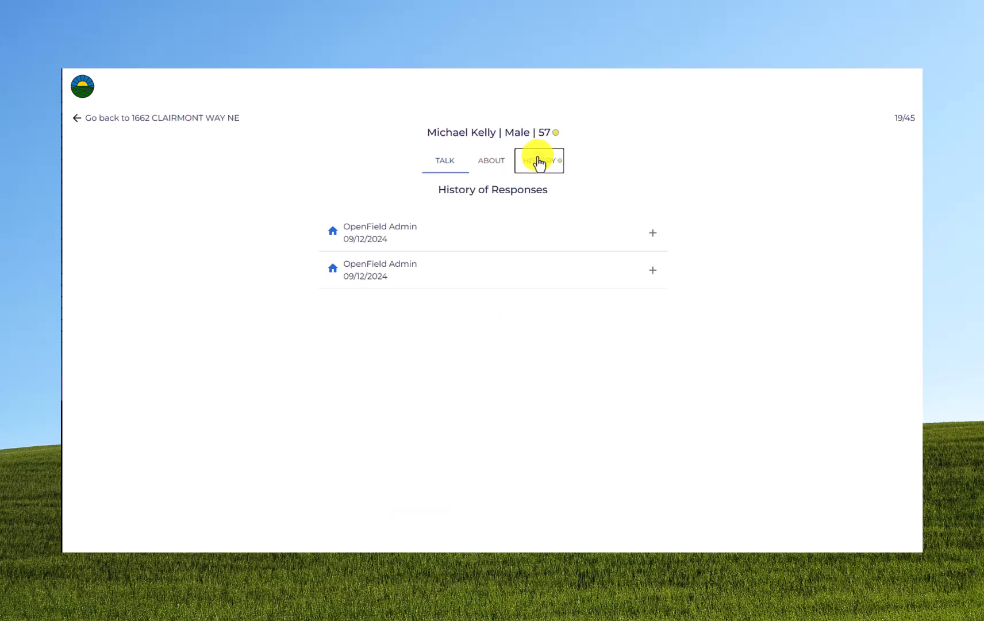
left_click(417, 281)
left_click_drag(464, 377, 567, 381)
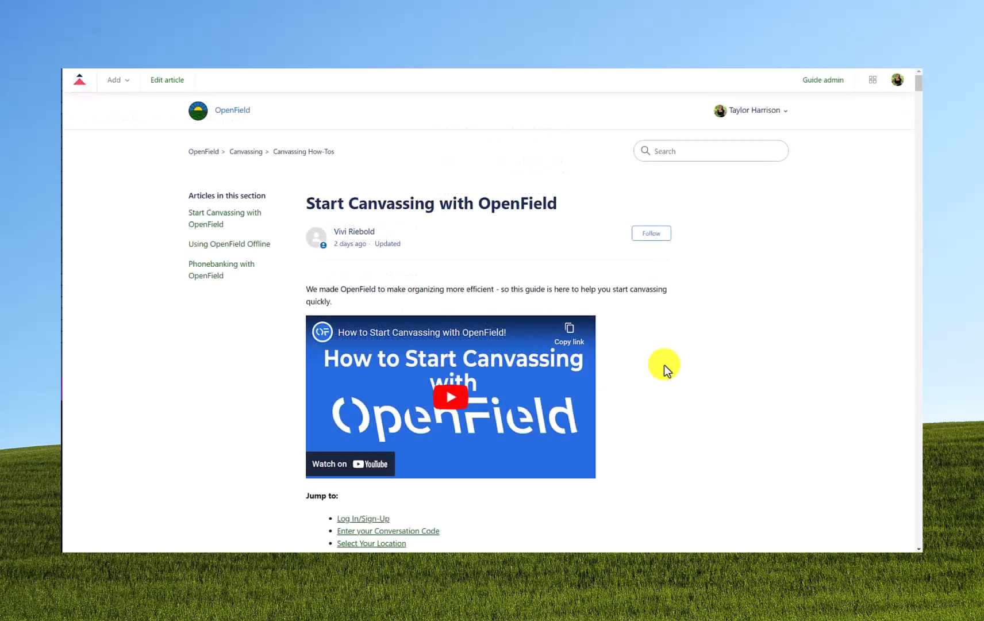
- Find the section on using follow-ups in the "Start Canvassing with OpenField" help article
scroll(665, 364, "down", 2)
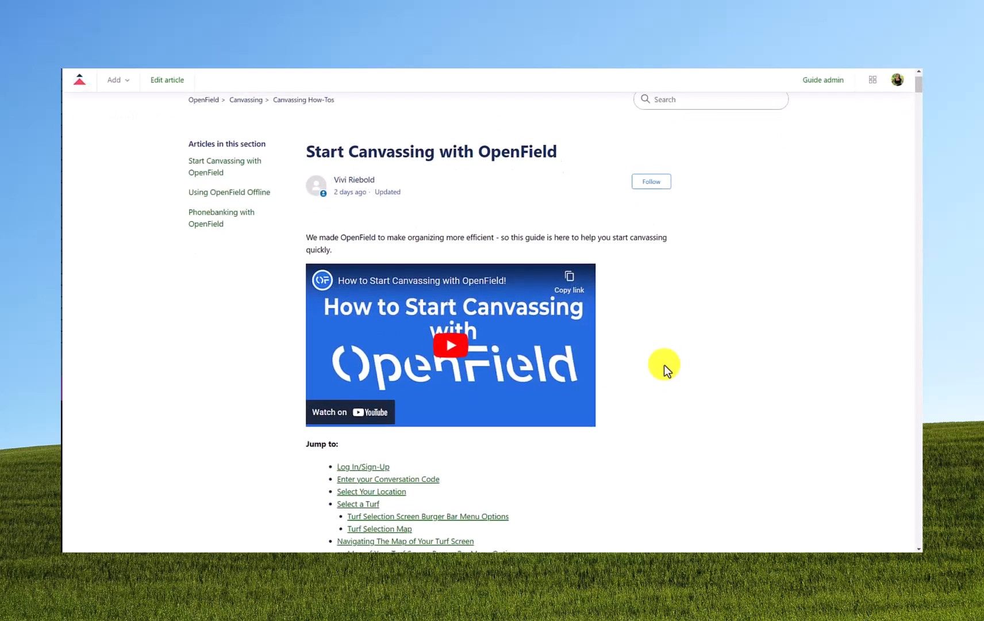
scroll(664, 364, "down", 5)
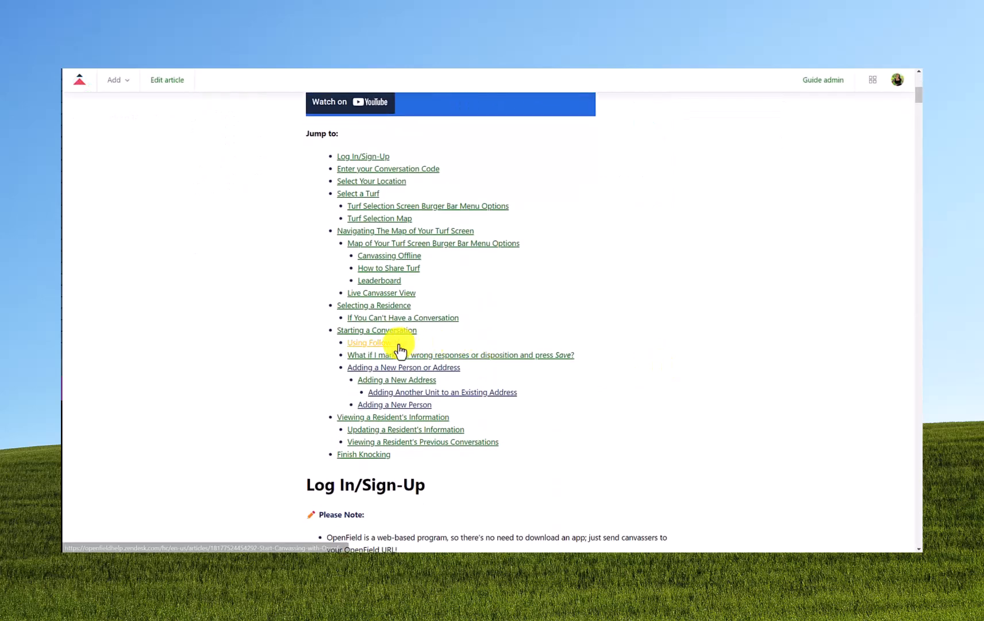
left_click(399, 343)
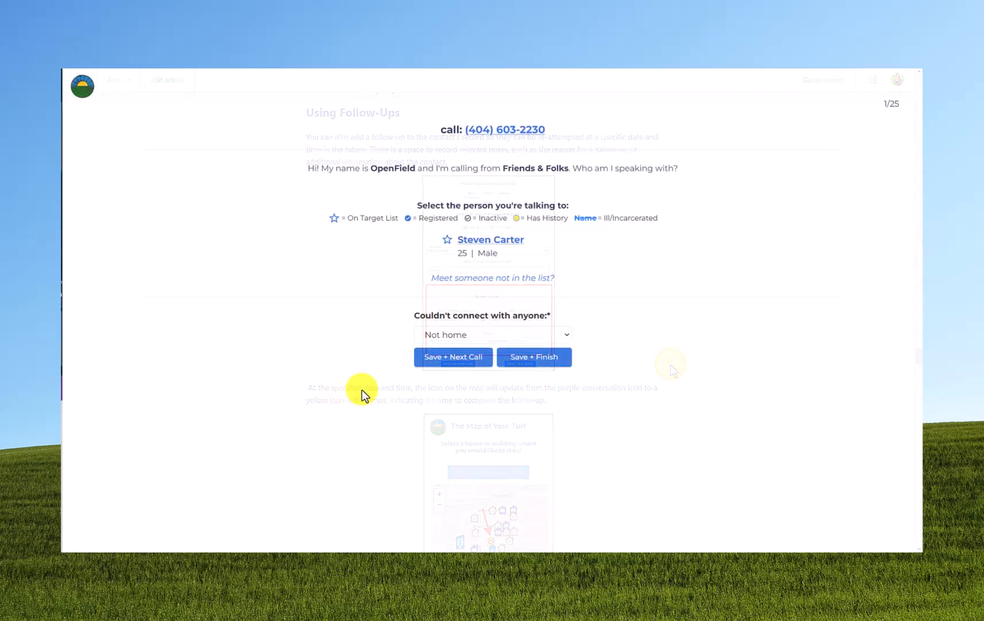
- Set the reason for not connecting with anyone on the phone bank call to "Not home"
left_click(501, 335)
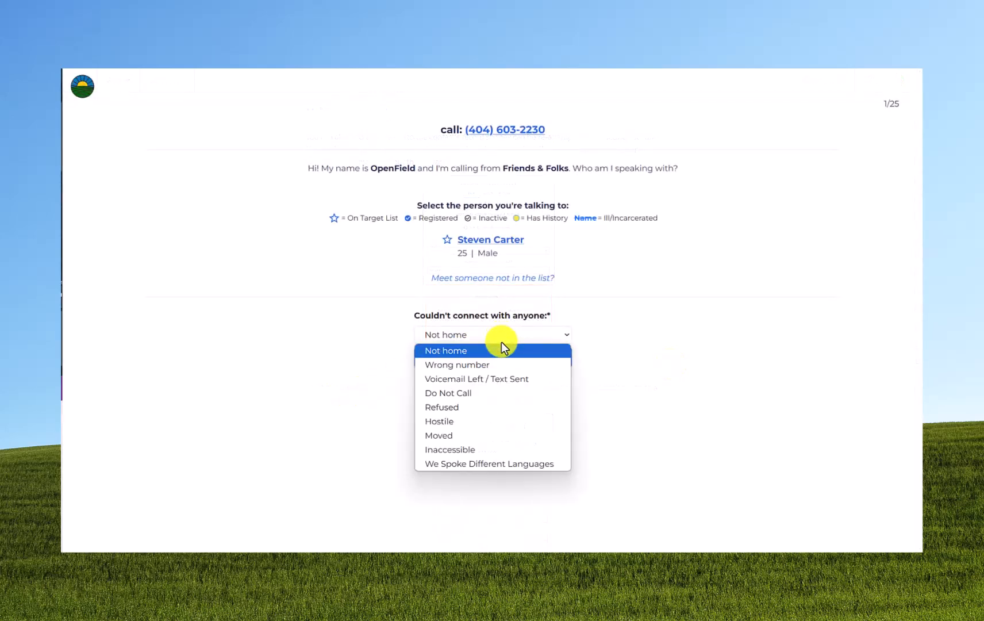
left_click(500, 350)
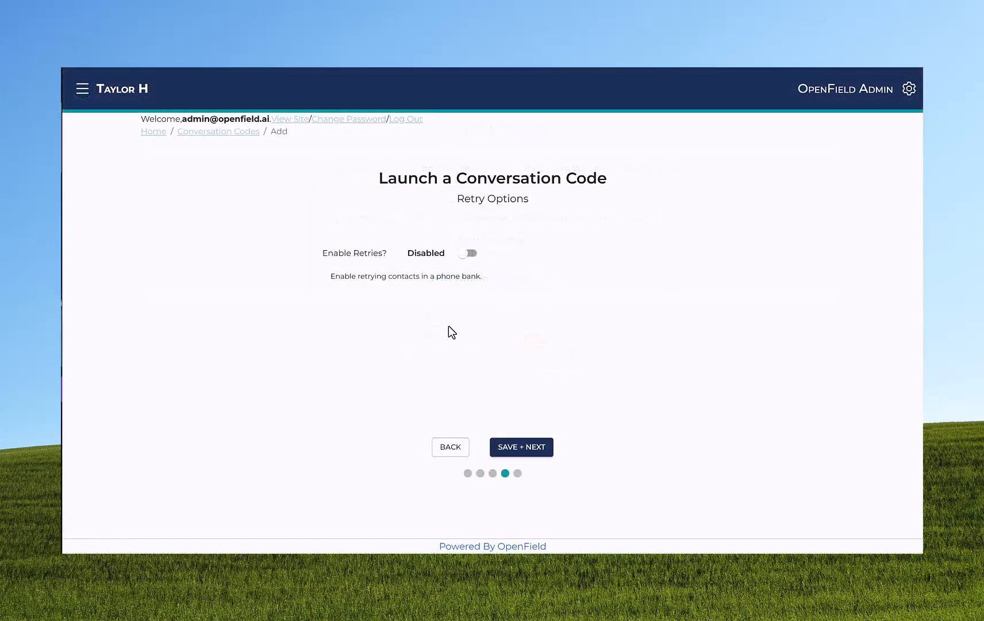
- Enable phone bank retries with a maximum of 3 and a retry interval of 1 hour, and enable follow-up
left_click(468, 254)
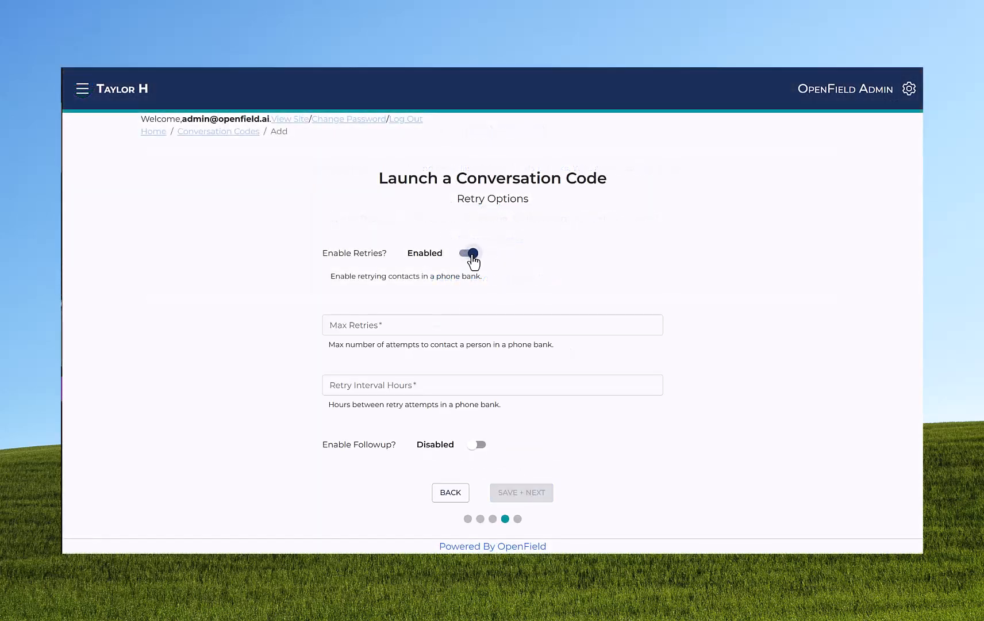
left_click(405, 325)
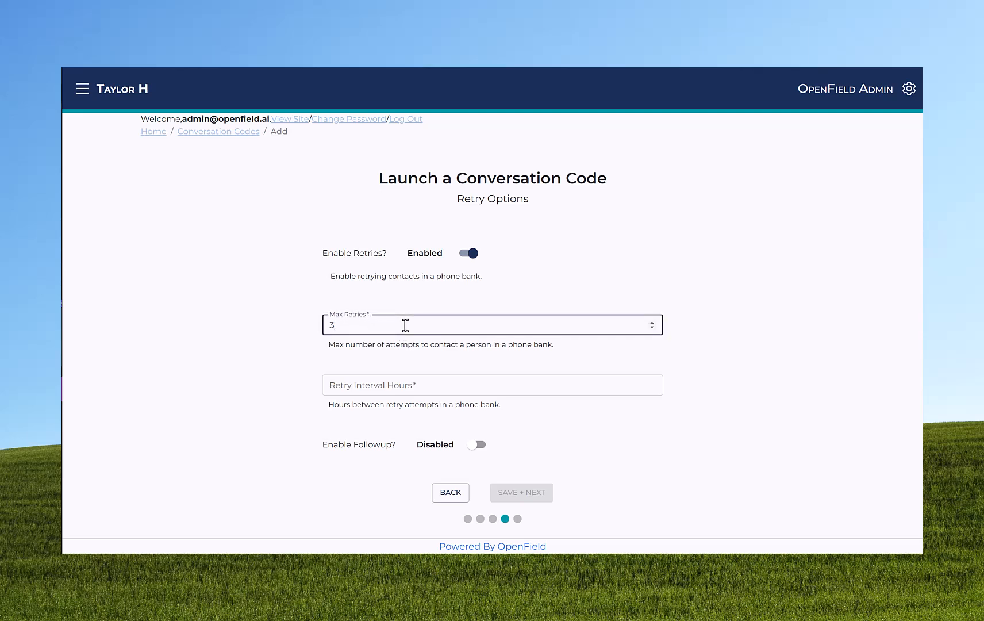
type("3")
left_click(389, 384)
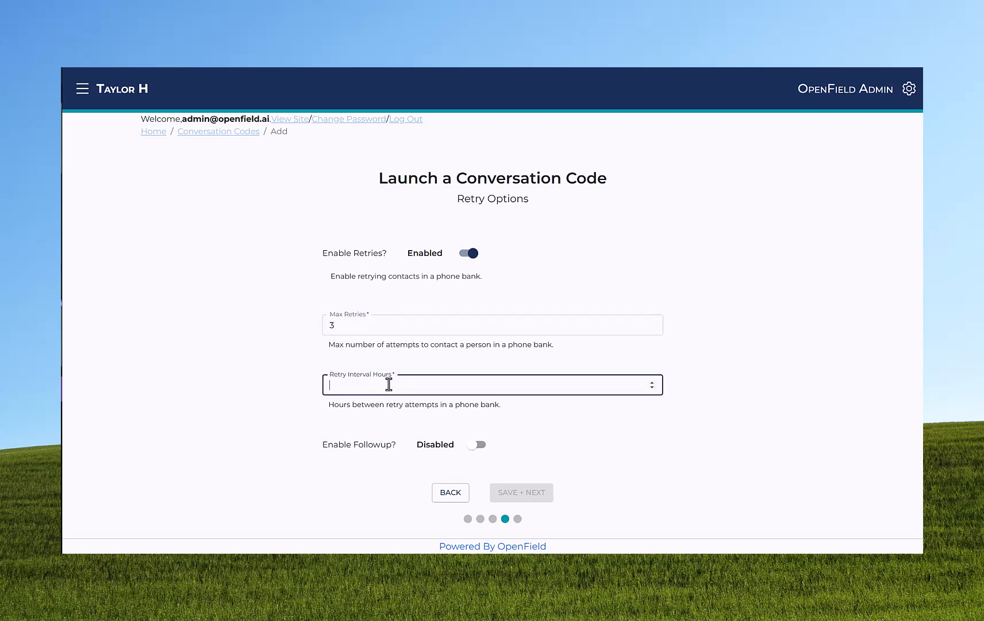
type("12")
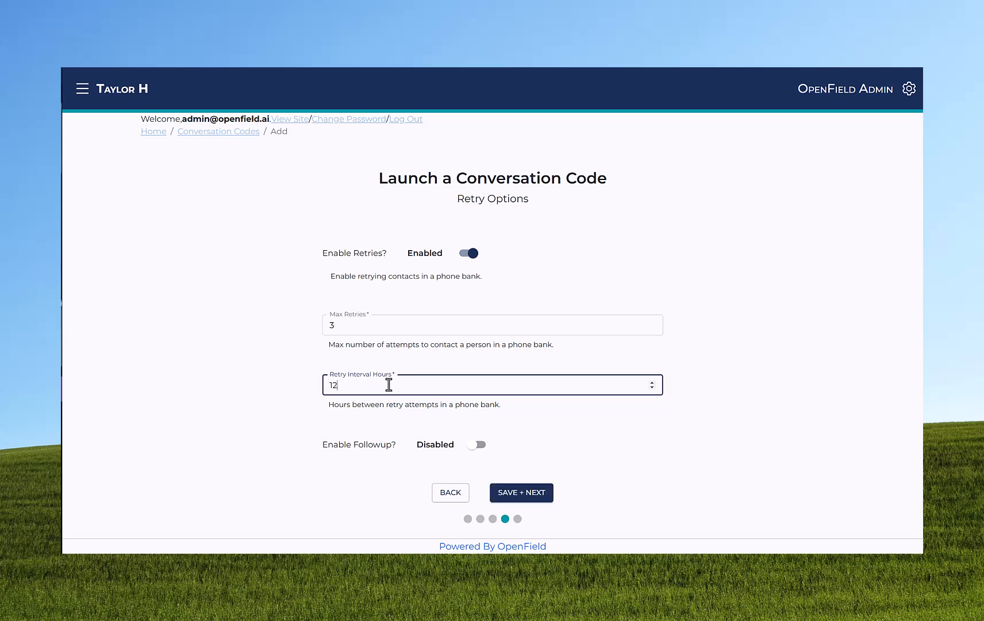
left_click(474, 448)
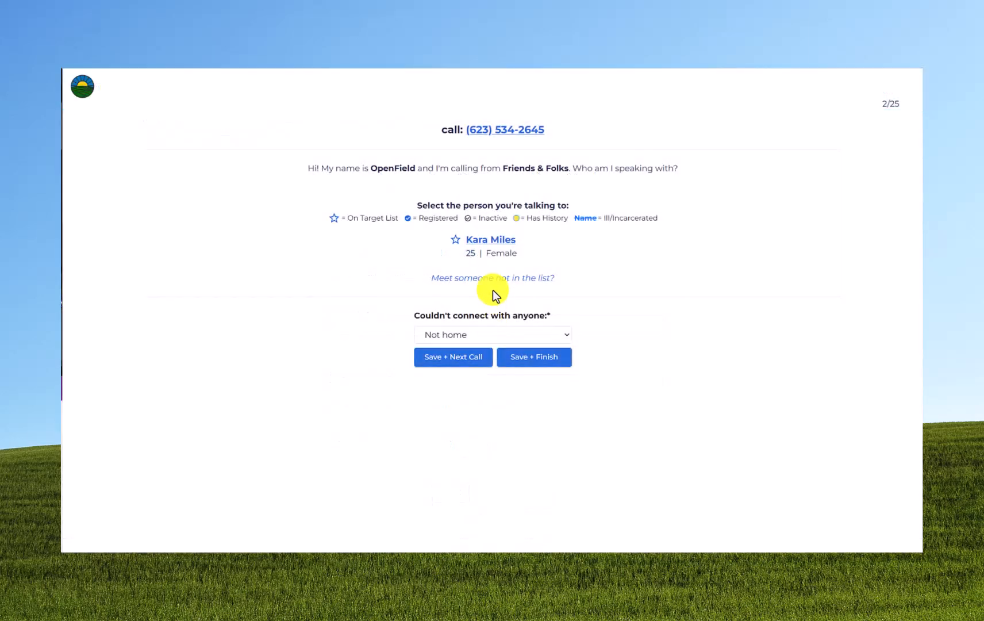
- Open the contact on the second phone bank call, mark them for follow-up and add the note "Call back!"
left_click(489, 239)
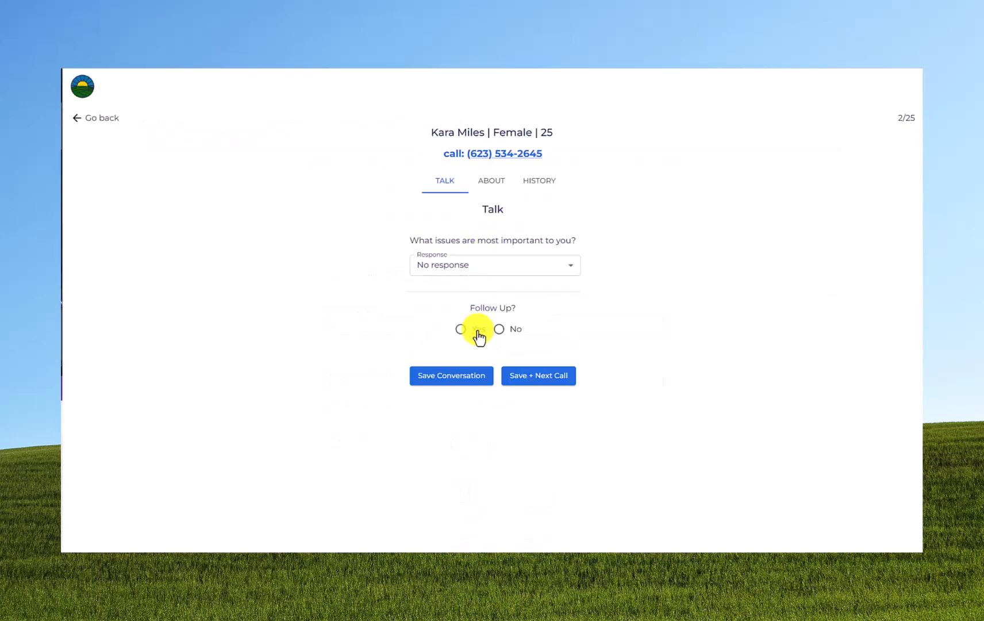
left_click(477, 332)
left_click(439, 462)
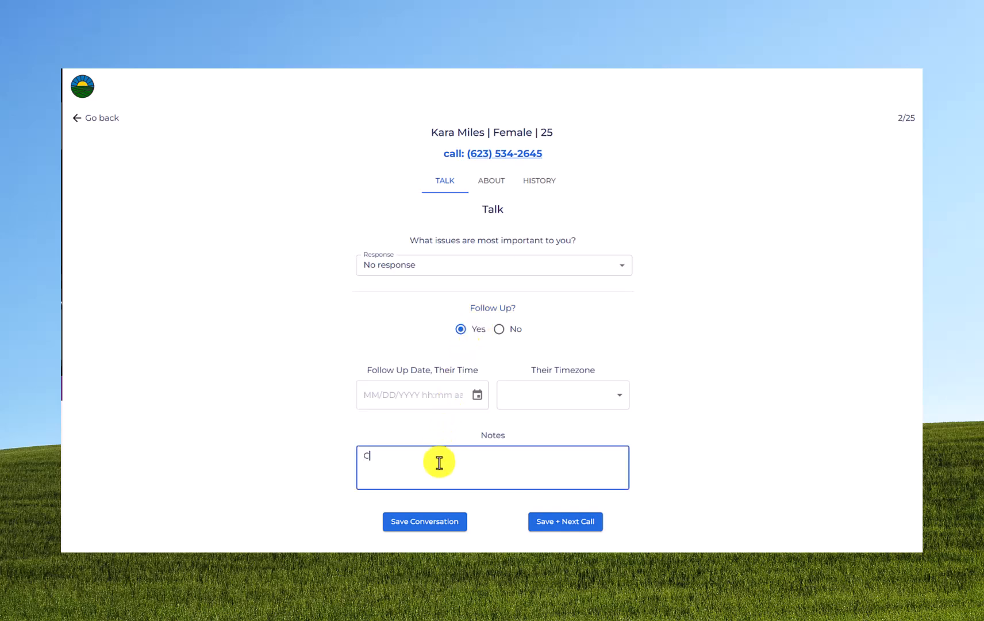
type("Call back!")
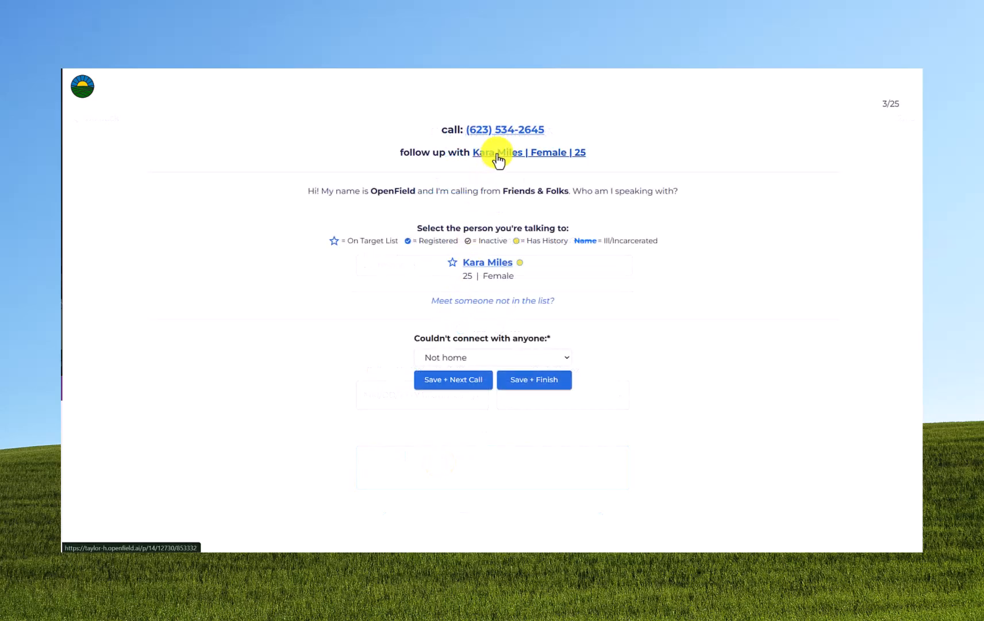
- Open the contact due for follow-up on the third call and review the note in their response history
left_click(498, 161)
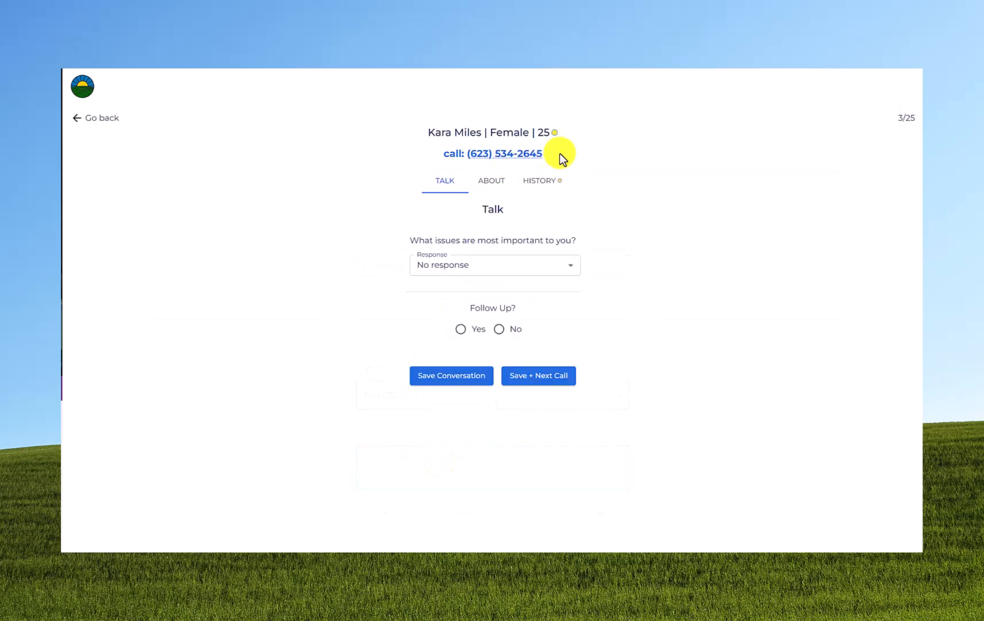
left_click(555, 183)
left_click(476, 260)
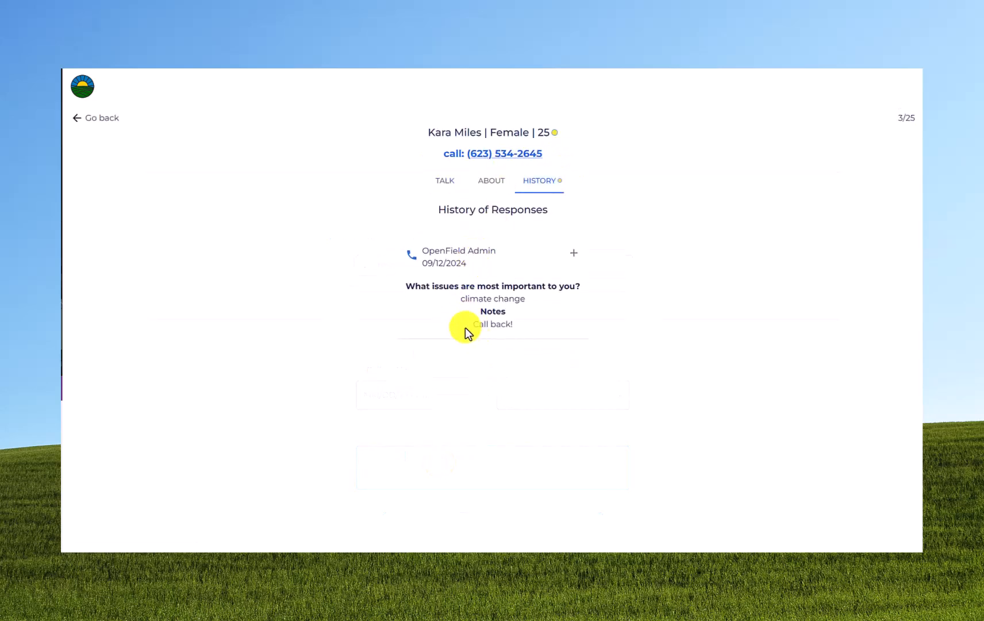
left_click_drag(466, 325, 595, 327)
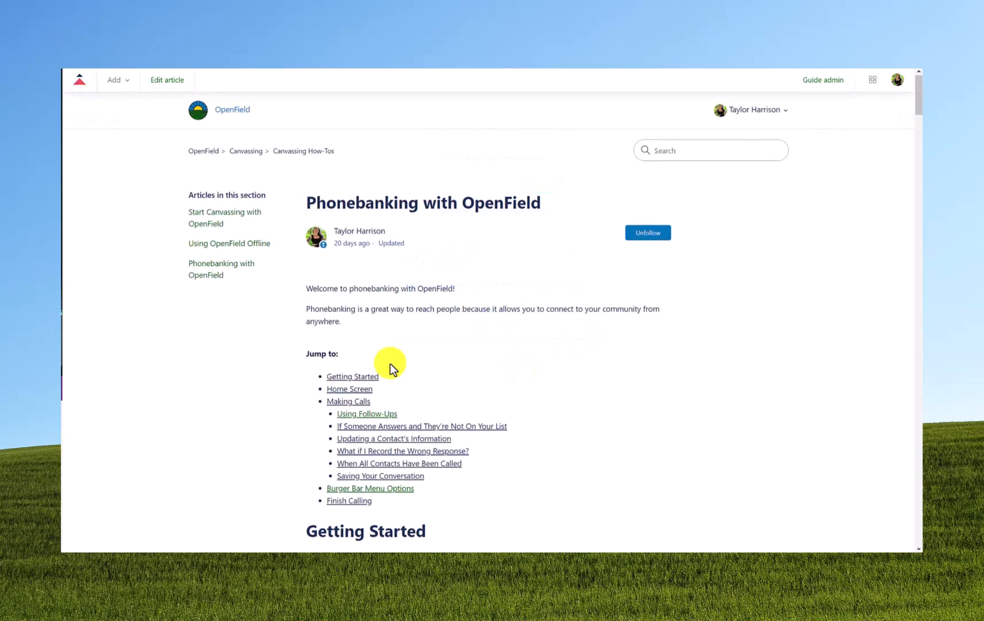
- Find the section on using follow-ups in the "Phonebanking with OpenField" help article
scroll(390, 364, "down", 1)
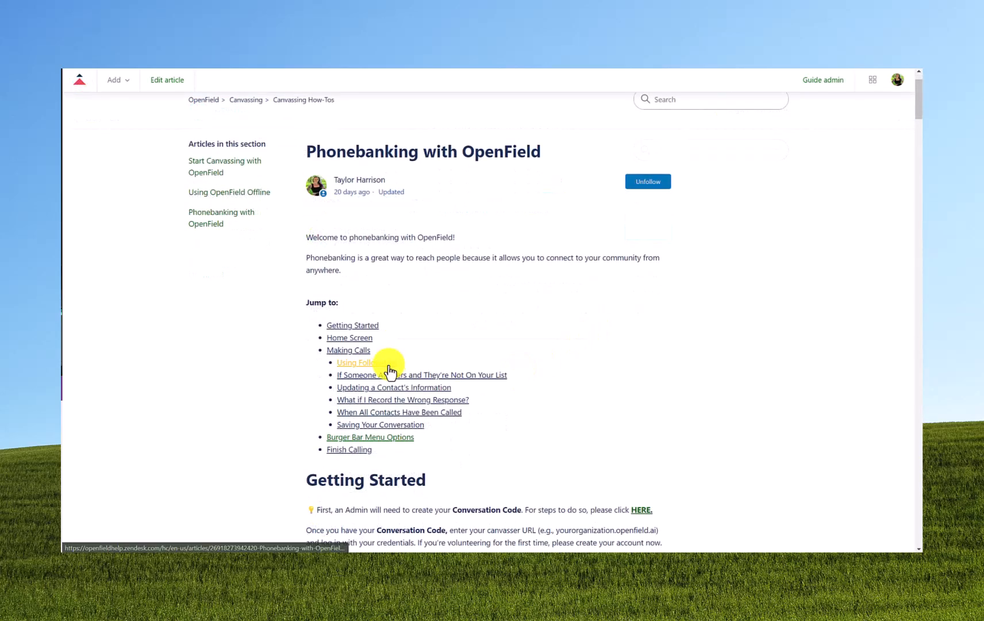
left_click(388, 363)
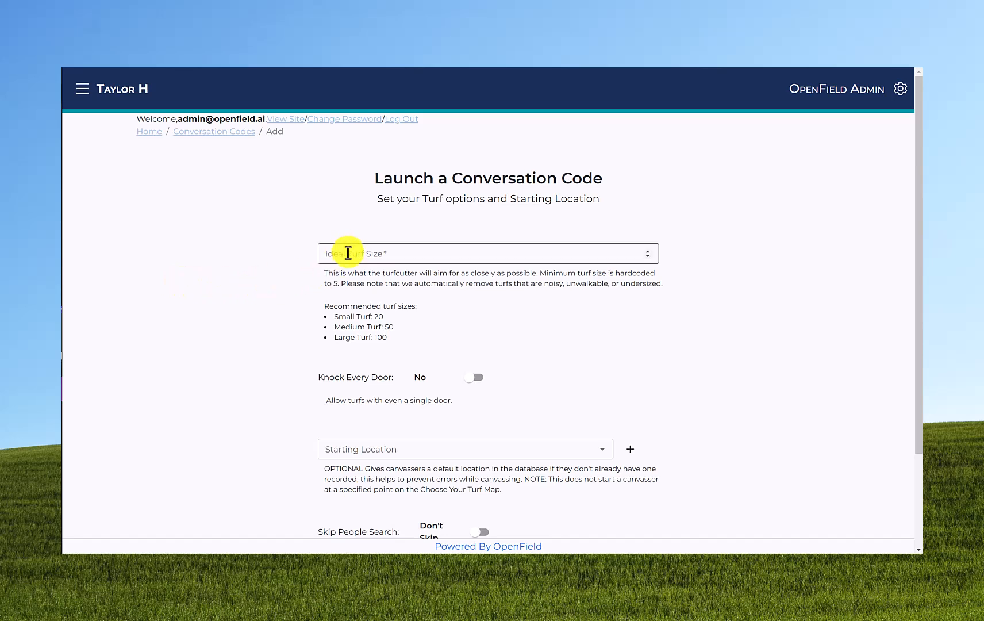
- Set the conversation code's ideal turf size to 50 and enable Knock Every Door
left_click(347, 253)
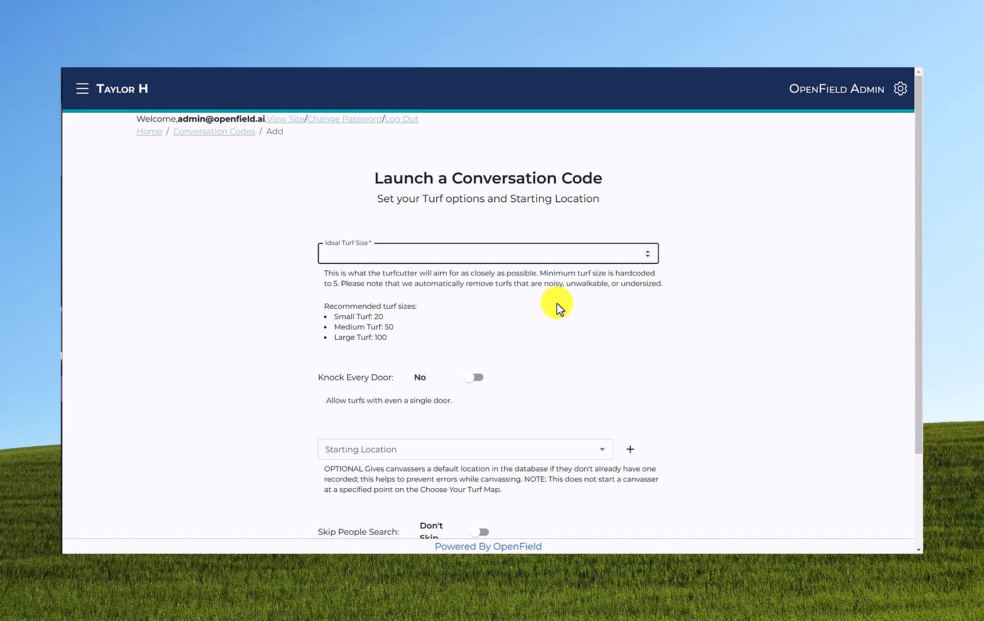
type("50")
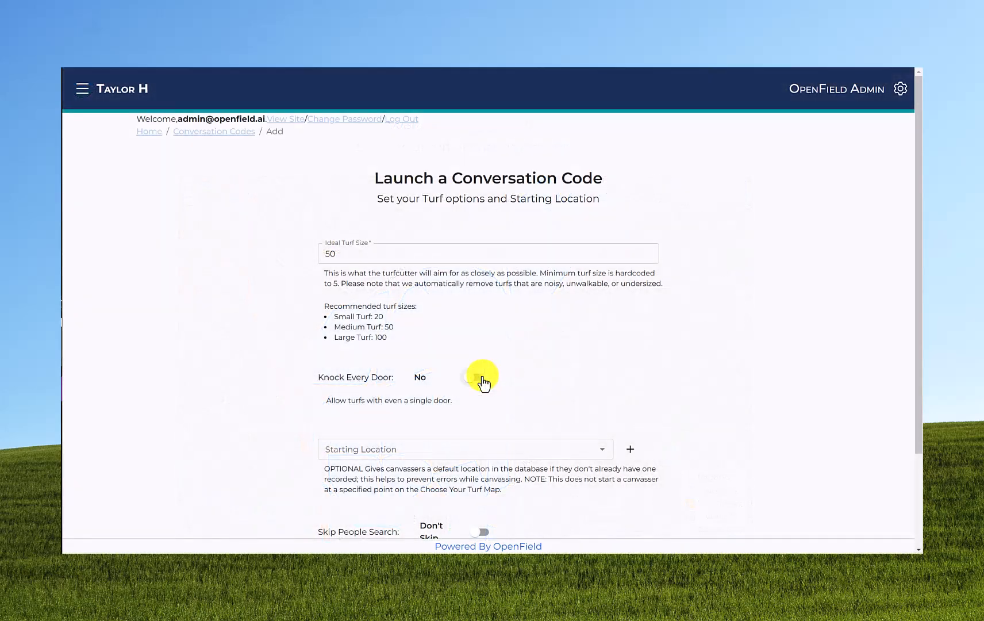
left_click(480, 381)
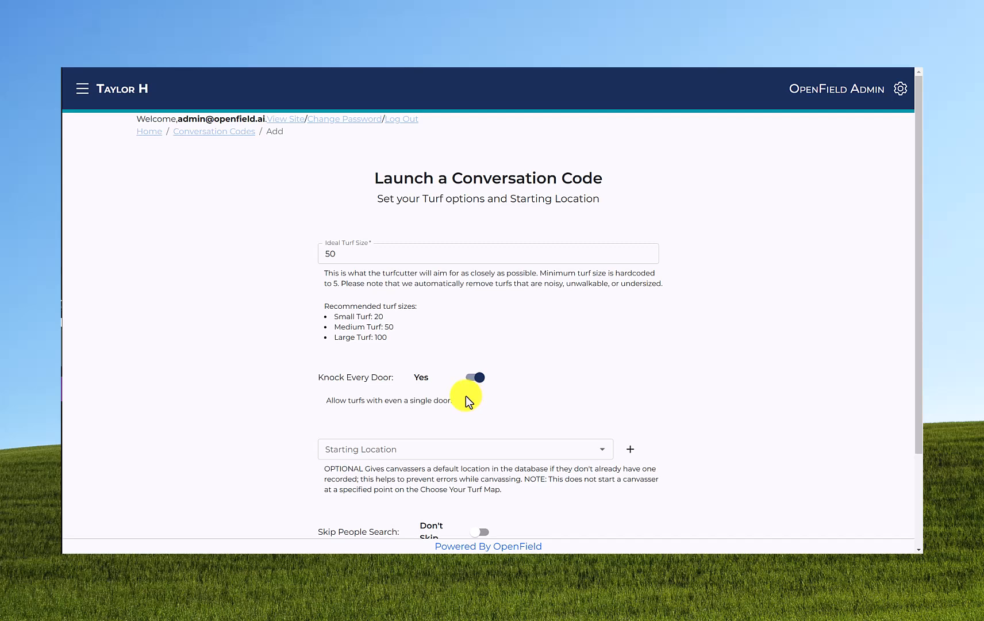
- Choose the saved Waterville, OH address as the conversation code's starting location
scroll(466, 401, "down", 3)
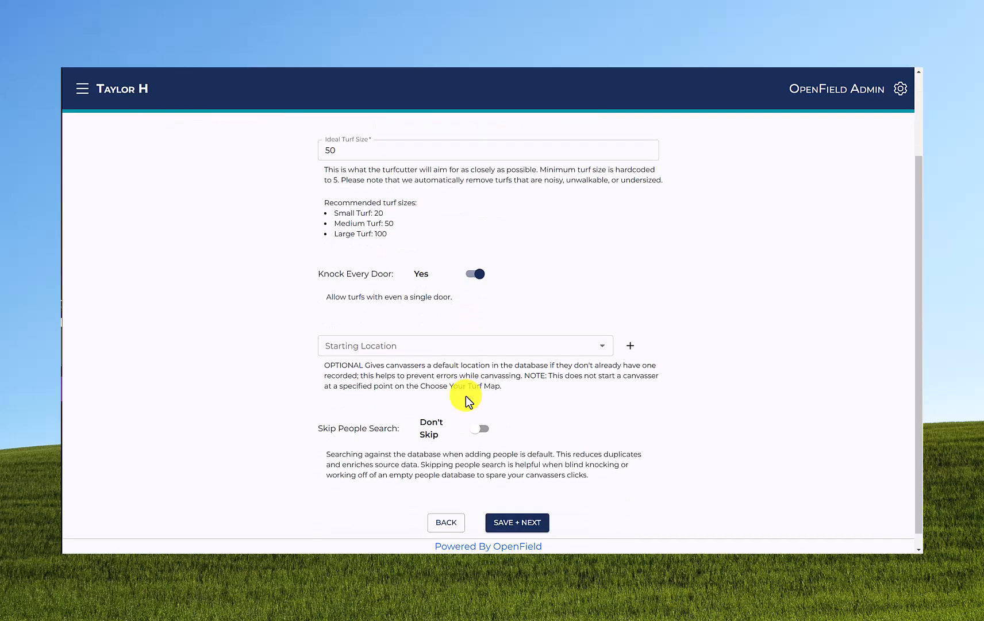
left_click(432, 349)
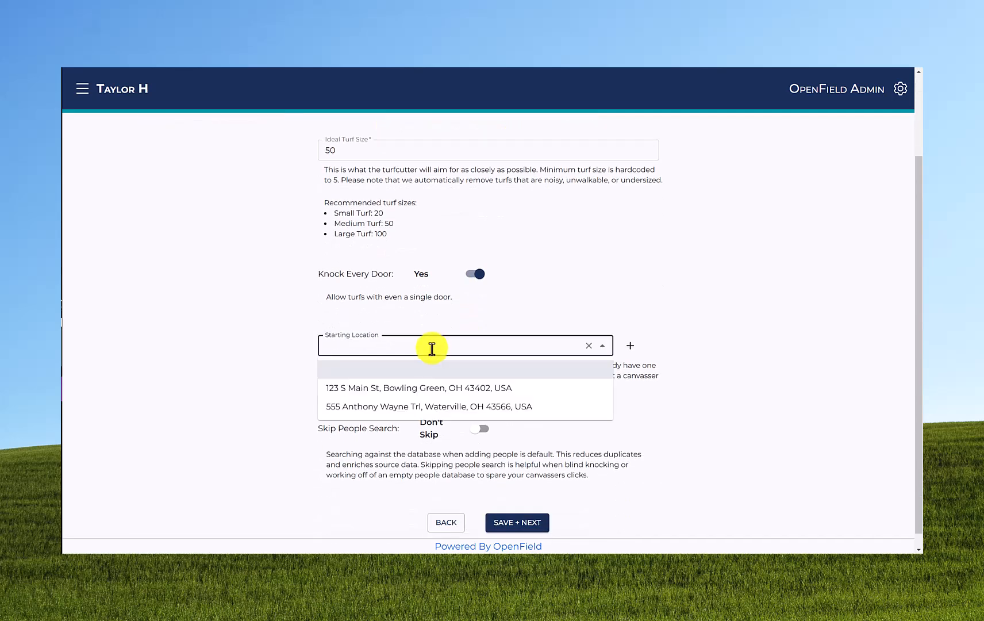
left_click(424, 409)
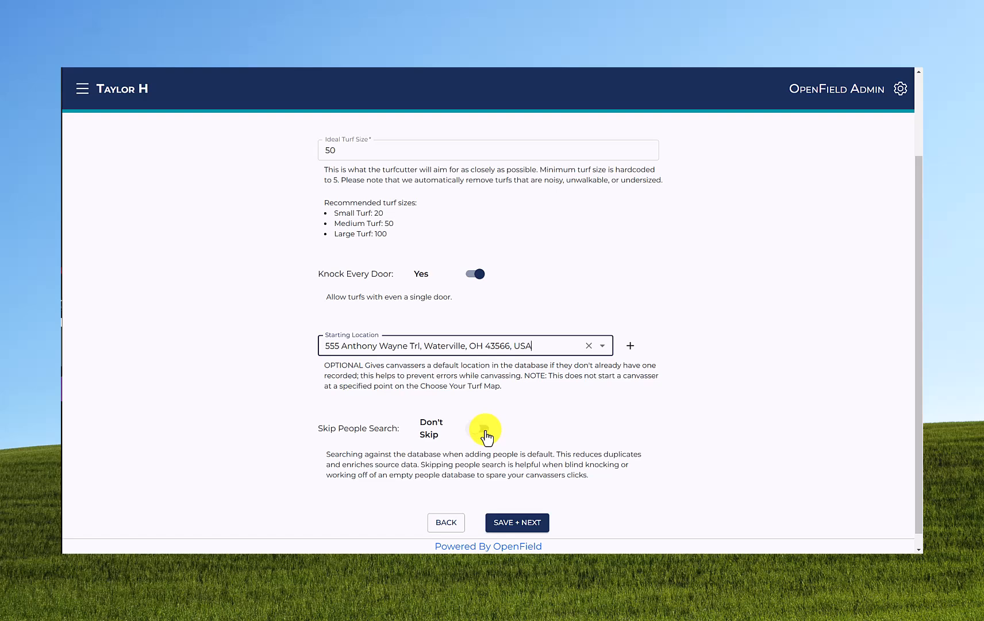
- Open the people search from the household's page and search for a person by full name
left_click(462, 311)
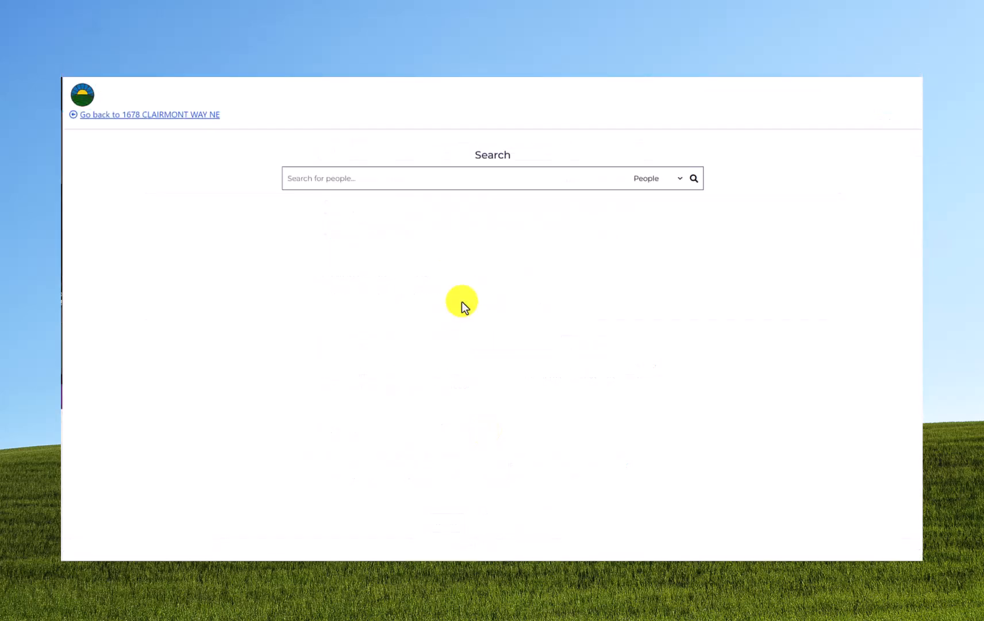
left_click(363, 176)
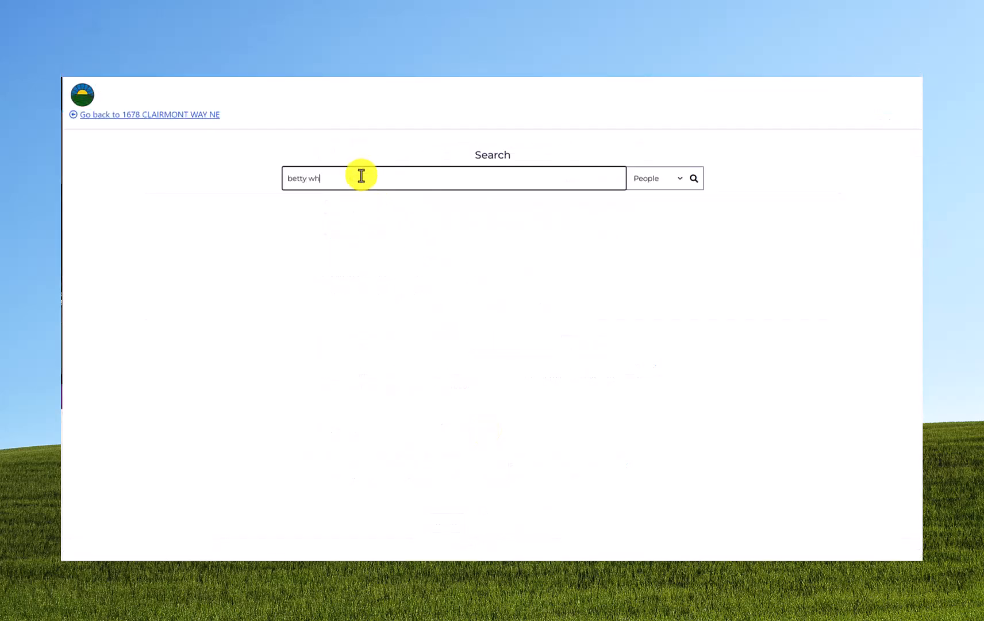
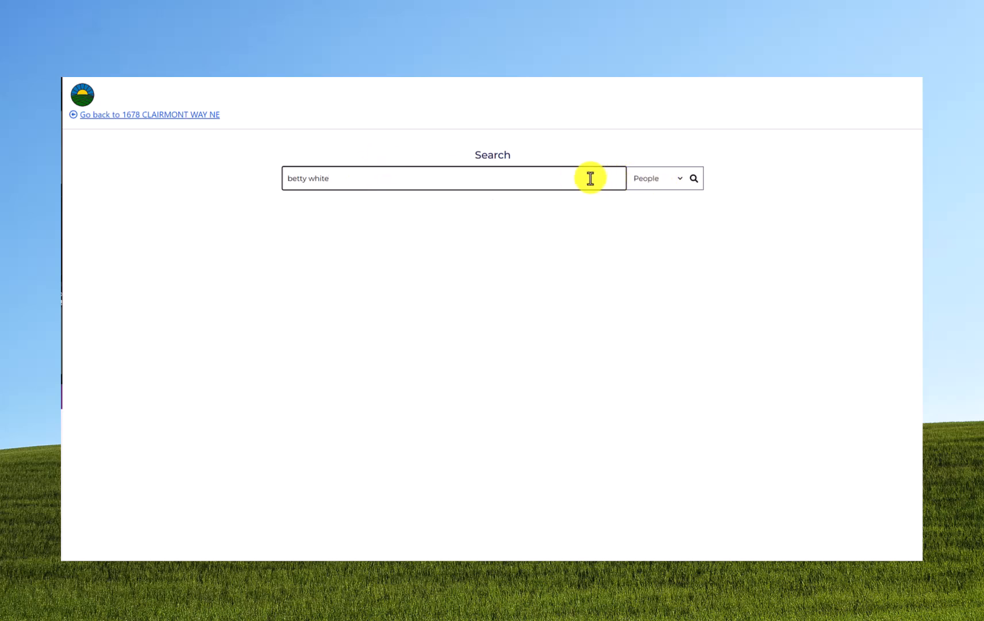
key("Return")
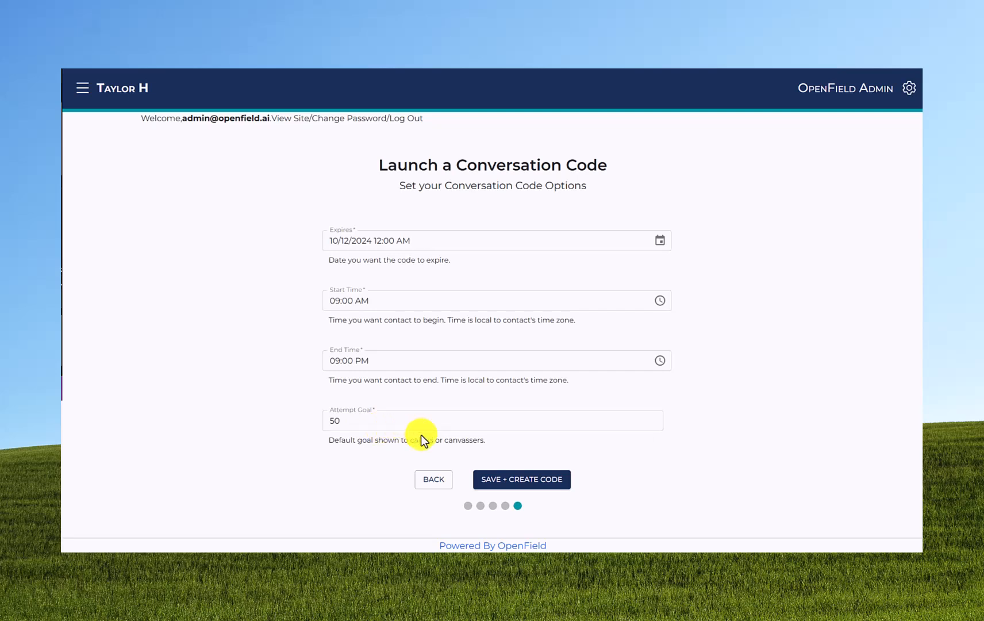
- Save the conversation code options and create the code
left_click(509, 485)
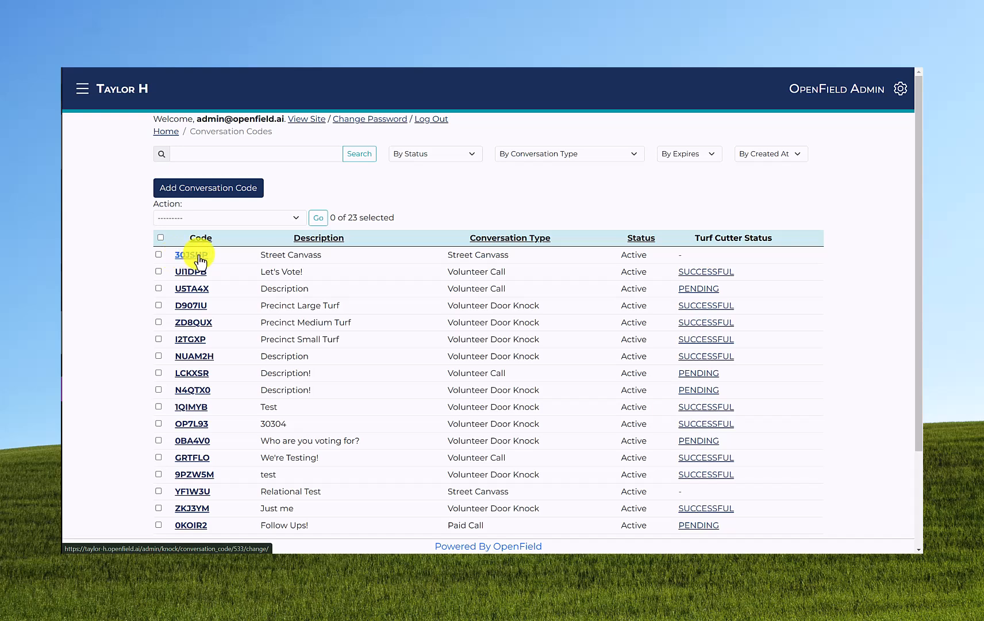
- Examine the status and expiry filters available for the list of conversation codes
left_click(409, 156)
left_click(408, 158)
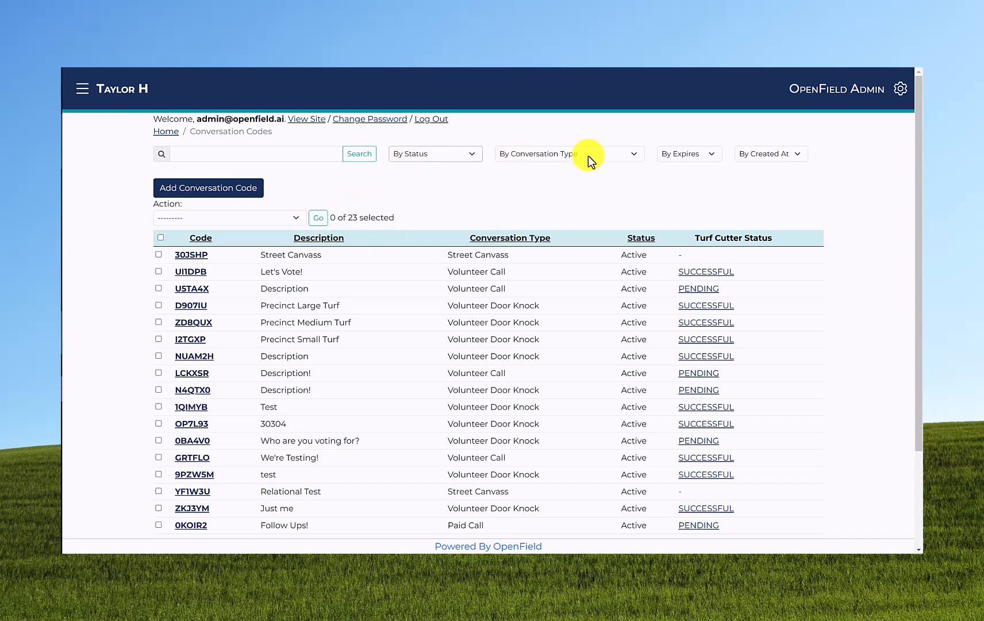
left_click(676, 153)
left_click(676, 152)
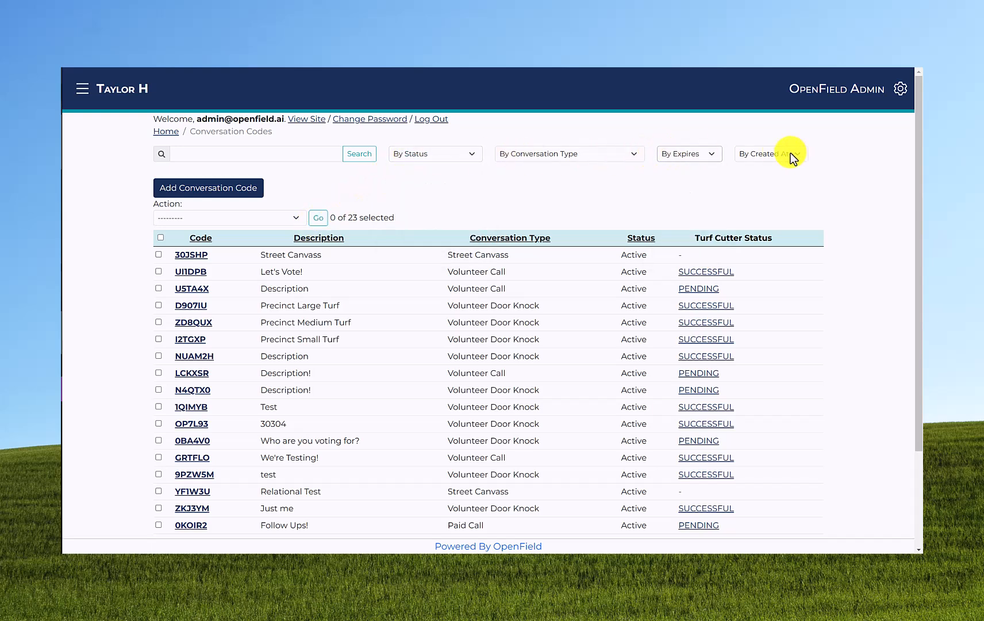
- Open the conversation code described as "Street Canvass", review its editable settings and enable "Release turf on logoff"
left_click(196, 254)
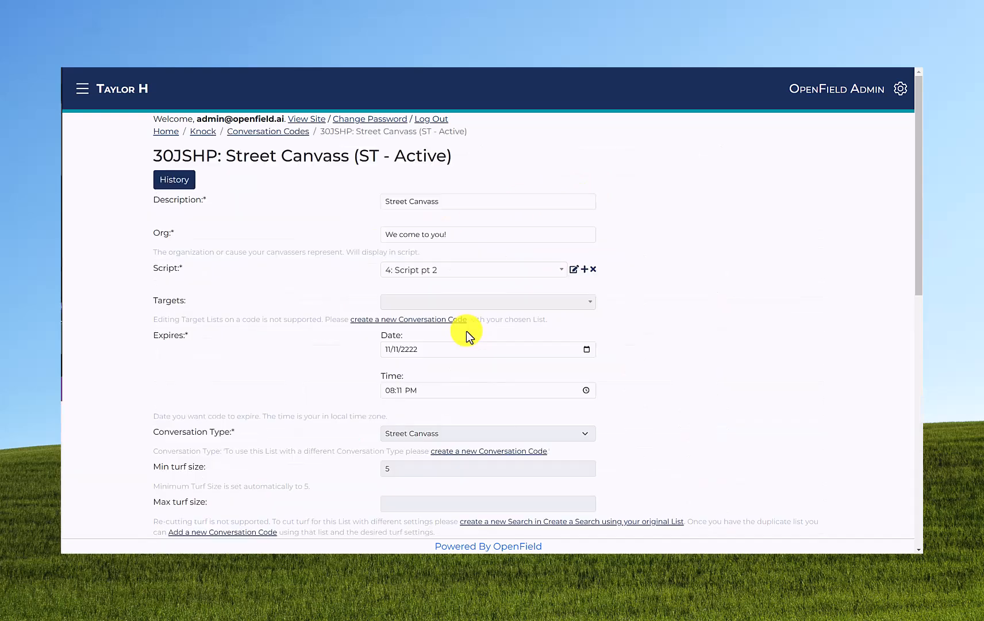
scroll(466, 330, "down", 5)
scroll(462, 331, "down", 1)
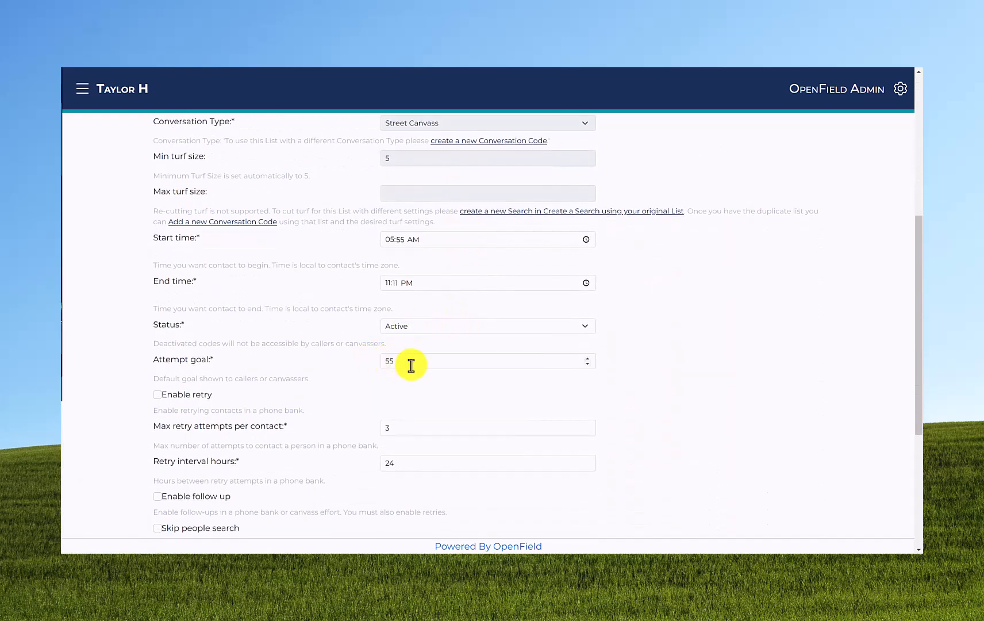
scroll(414, 273, "up", 5)
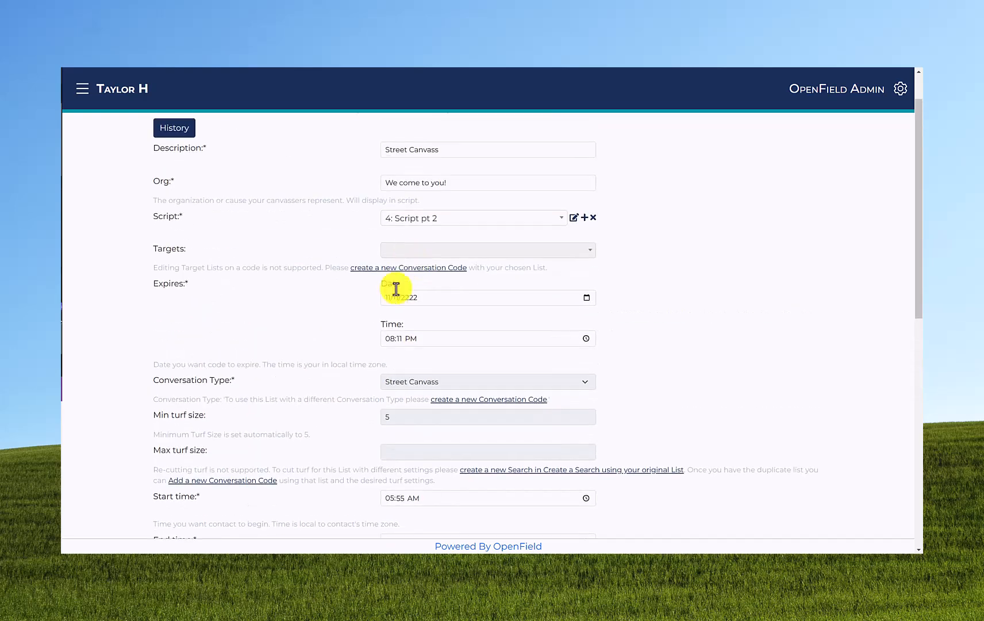
scroll(369, 251, "down", 5)
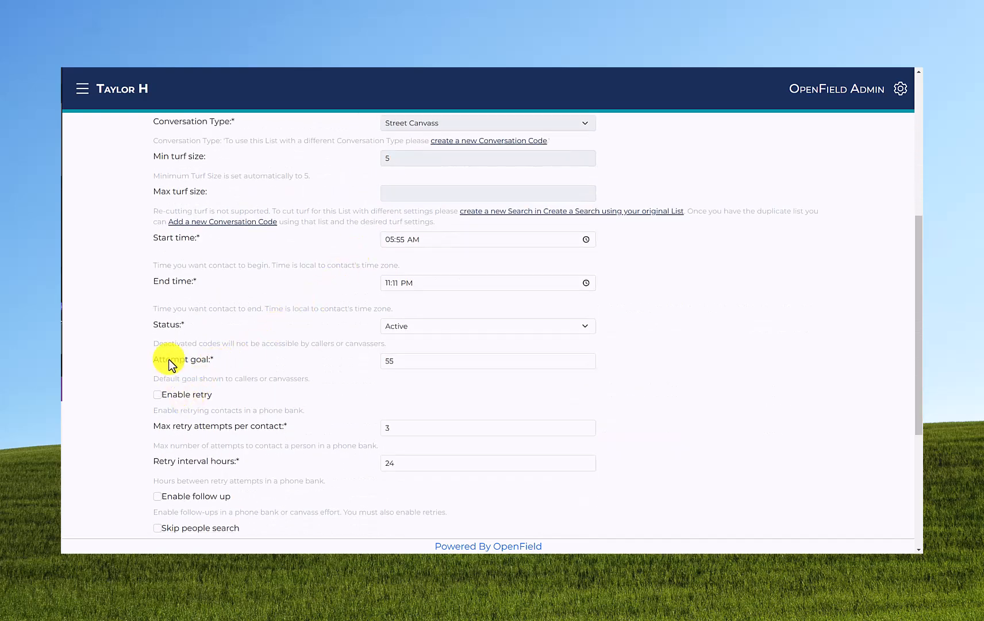
scroll(180, 286, "down", 4)
scroll(182, 316, "down", 1)
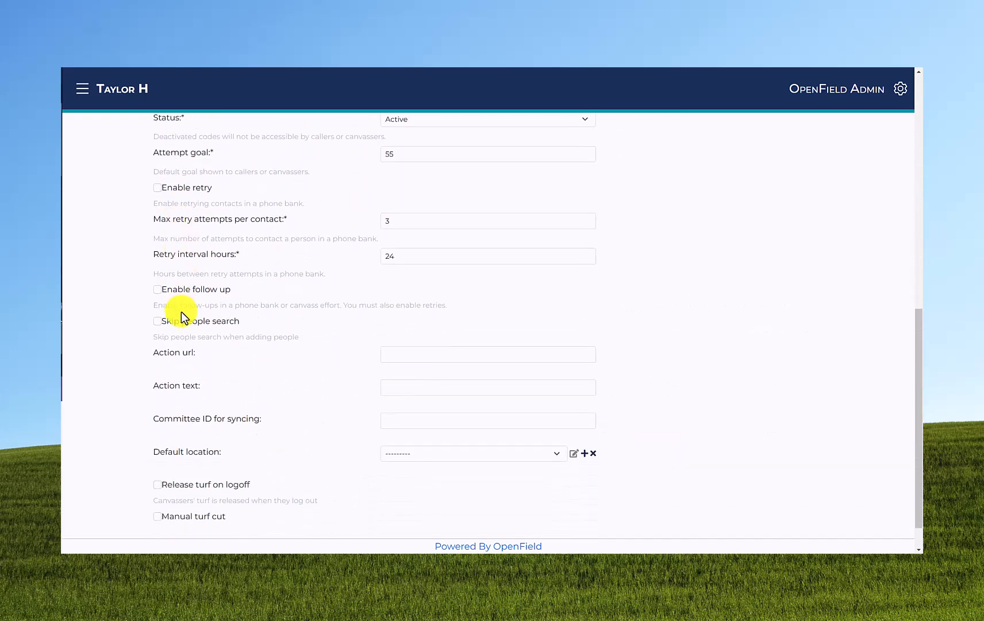
left_click(193, 485)
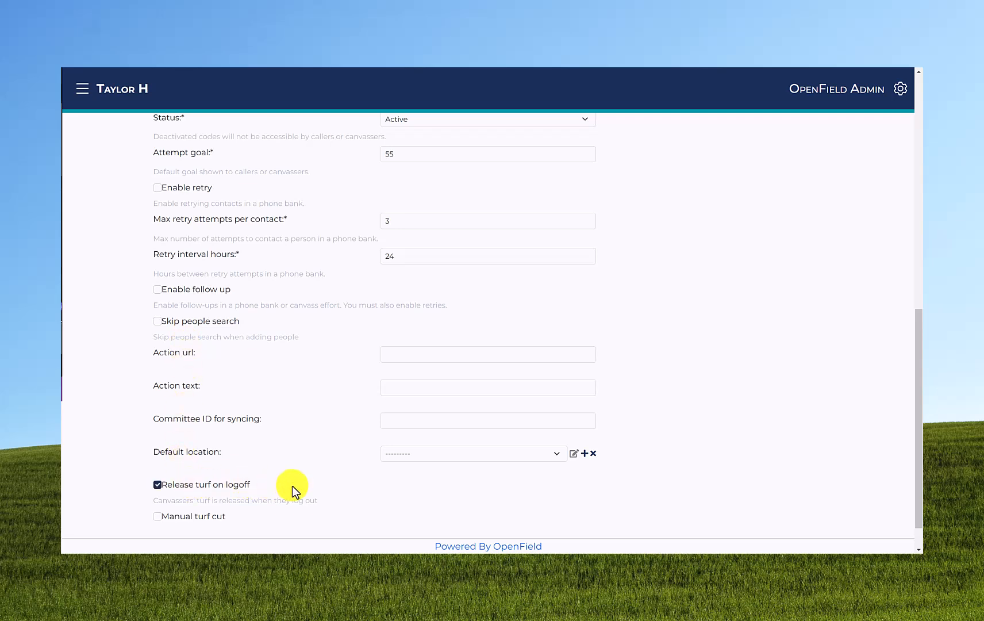
scroll(292, 486, "down", 1)
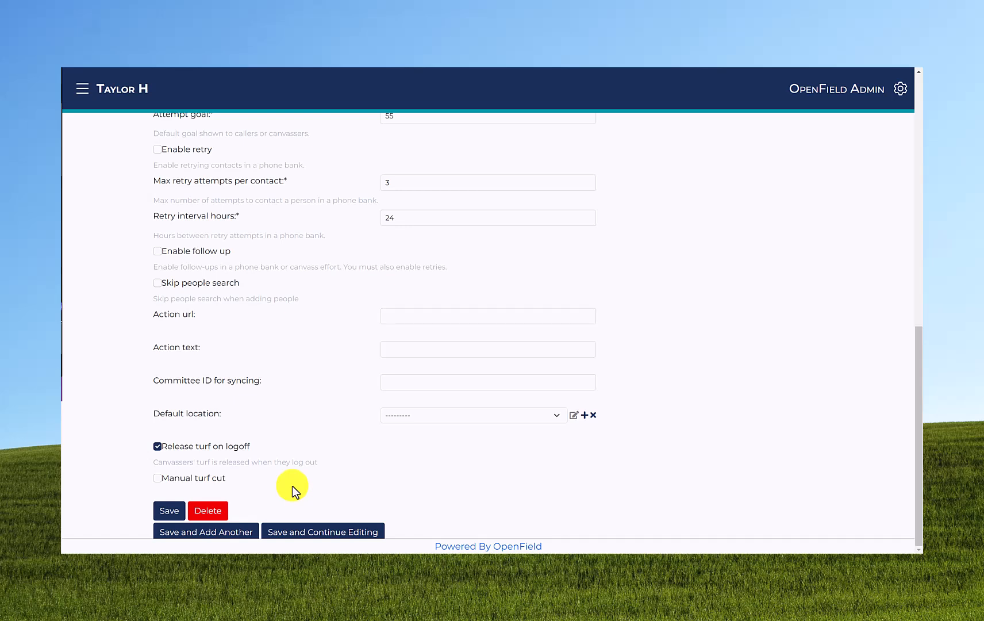
scroll(348, 471, "up", 7)
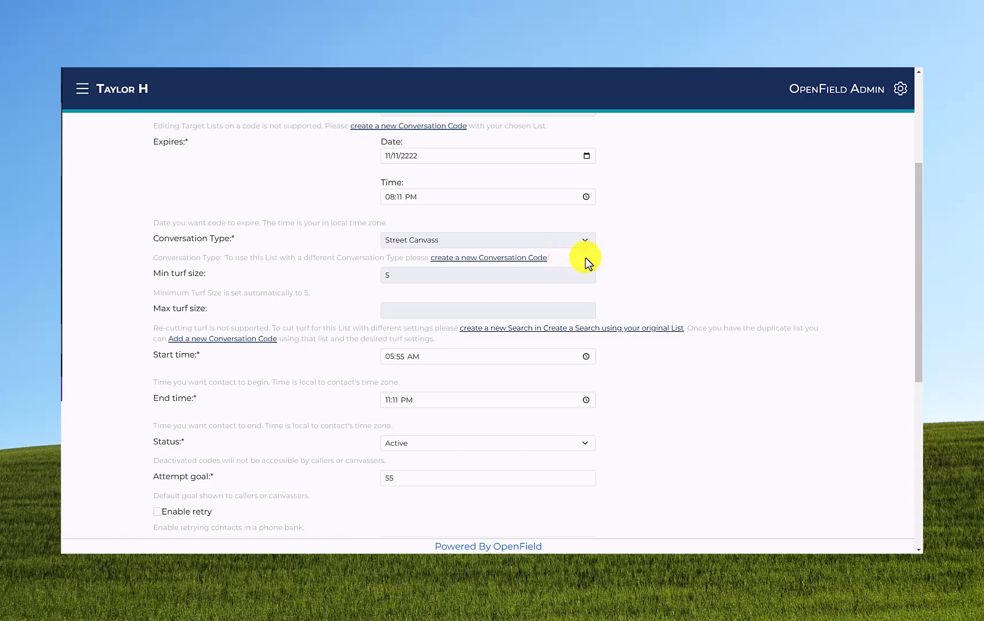
scroll(325, 339, "down", 6)
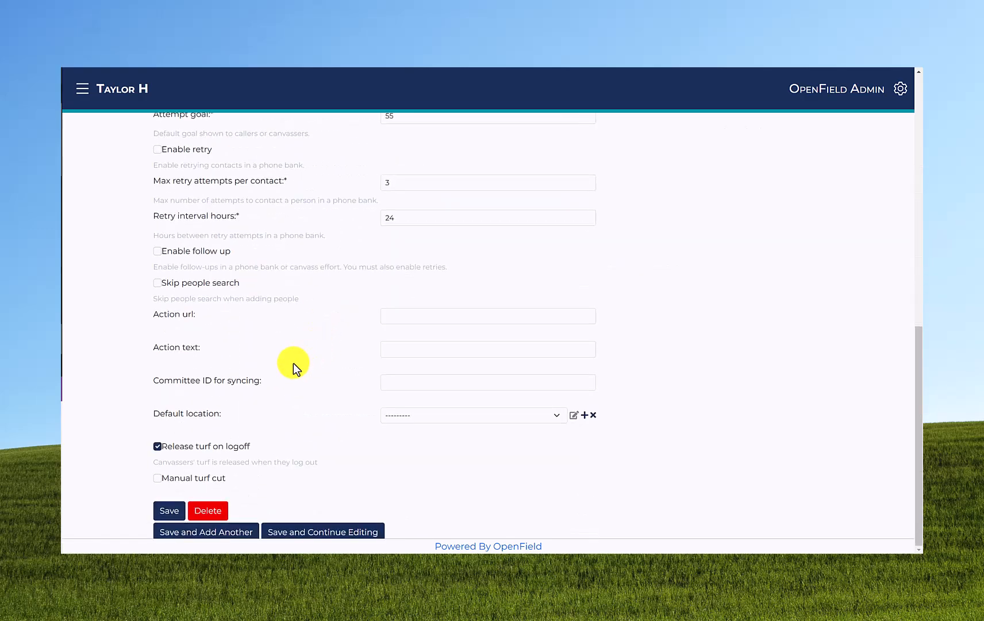